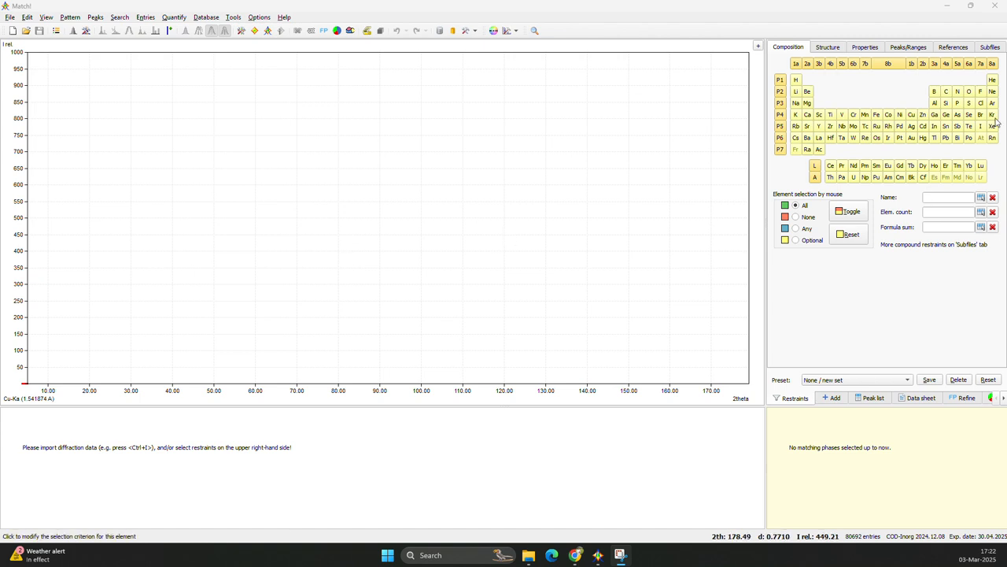
Switch to the Chrome browser and examine the installer and reference database tables on the Match! download page.
left_click(575, 555)
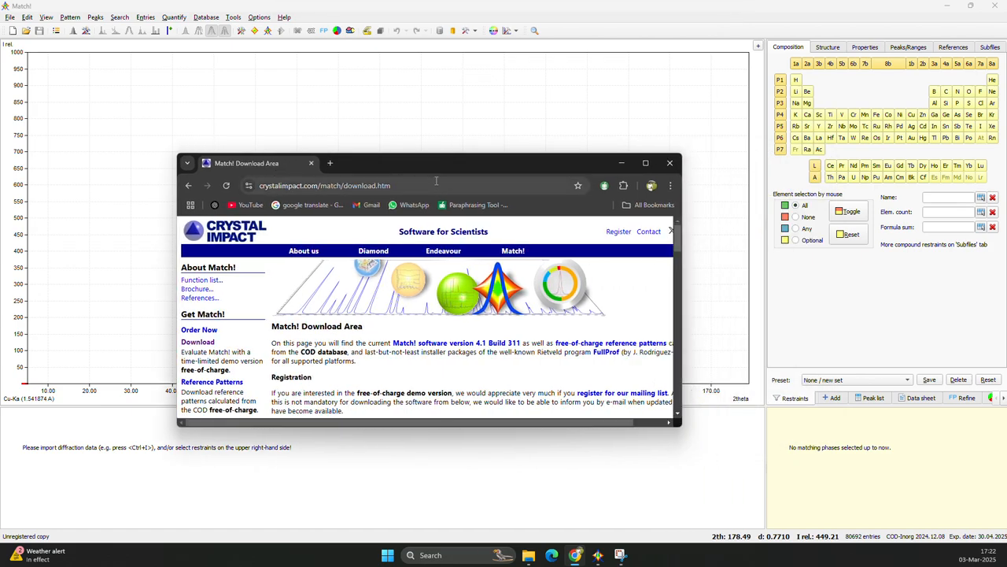
left_click(645, 163)
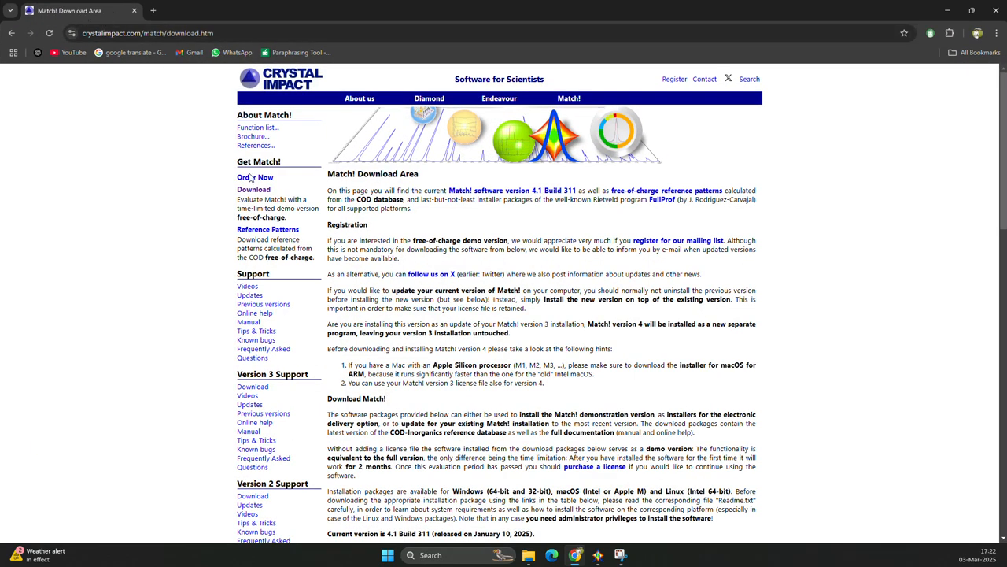
scroll(637, 193, "down", 7)
scroll(637, 193, "up", 3)
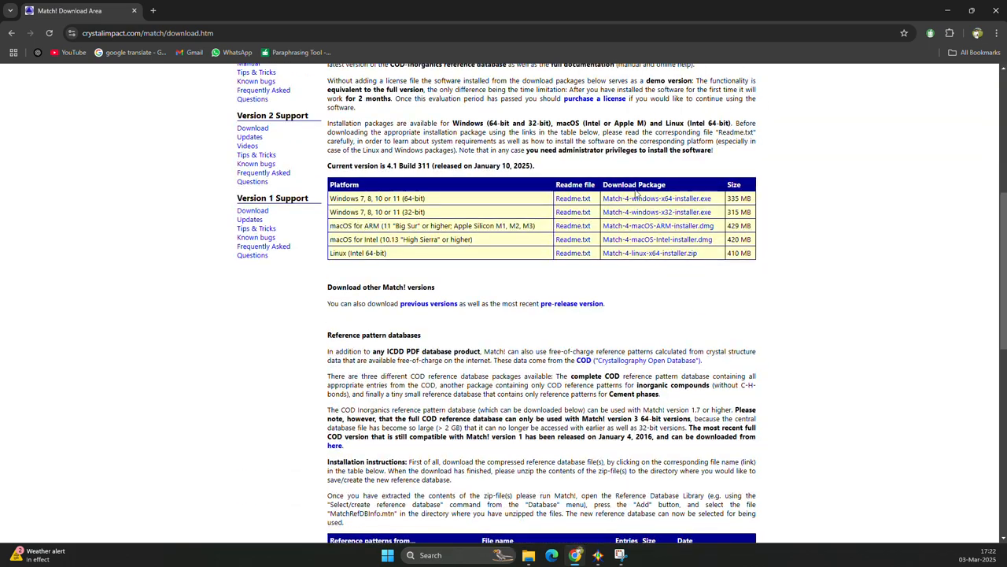
scroll(596, 247, "down", 1)
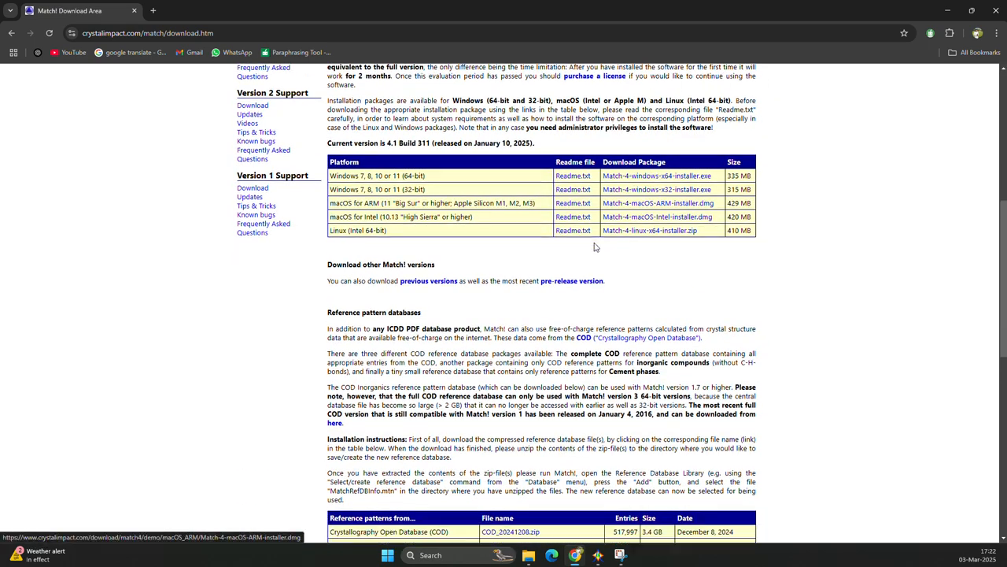
scroll(596, 247, "down", 3)
scroll(600, 222, "up", 3)
scroll(621, 181, "down", 1)
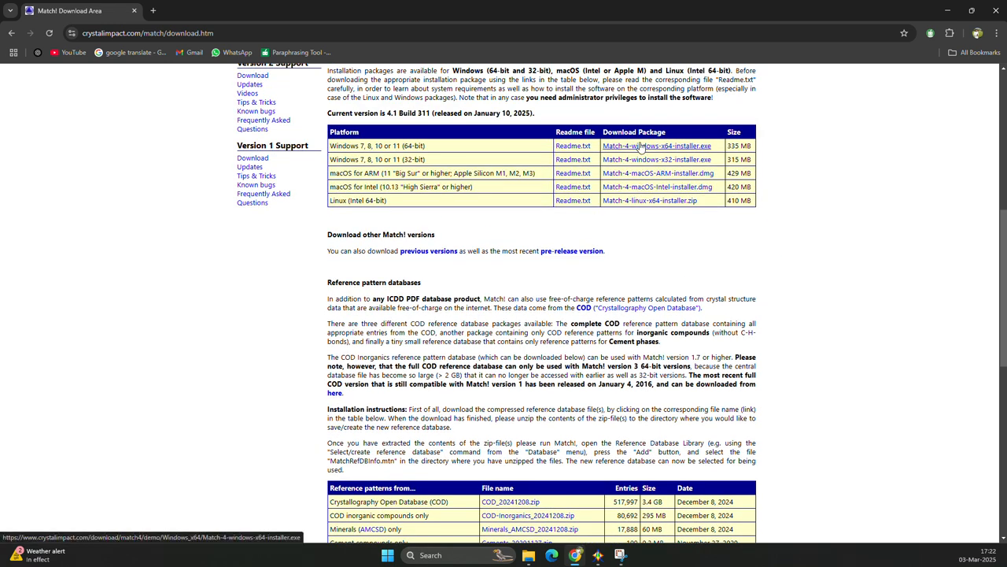
left_click(947, 10)
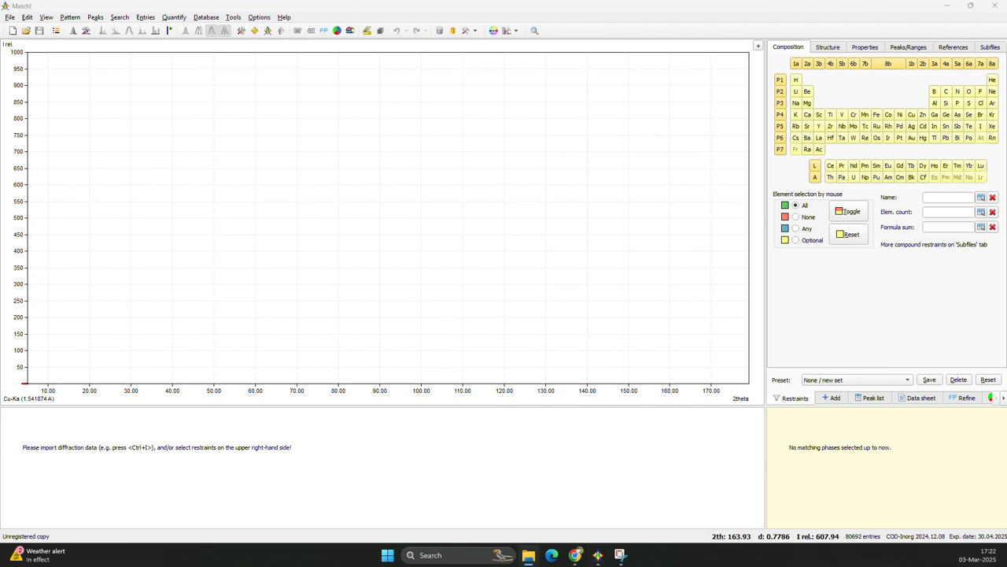
Switch to File Explorer and examine the 1A project and text data files in the Match Software folder.
left_click(528, 555)
left_click_drag(882, 106, 540, 105)
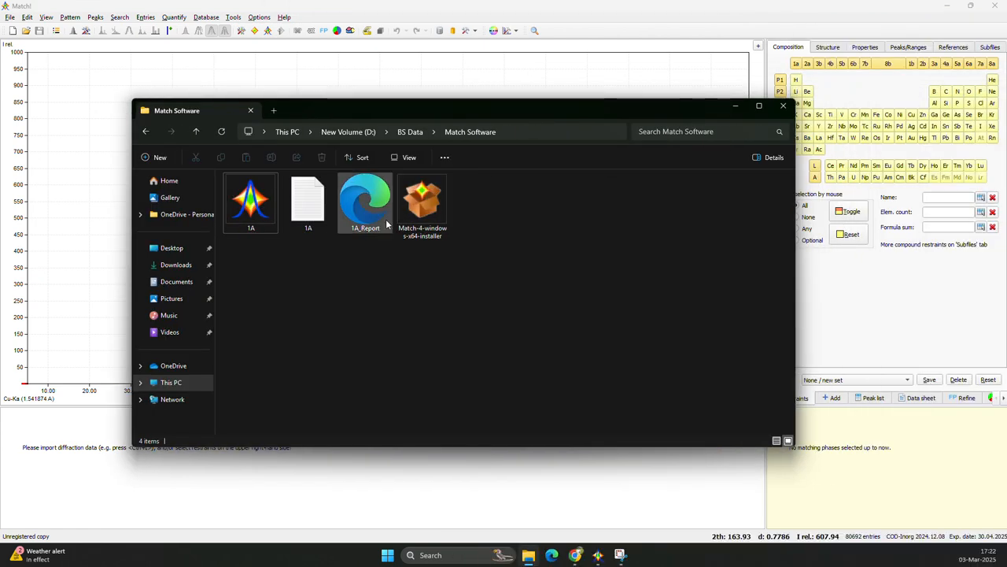
left_click(244, 208)
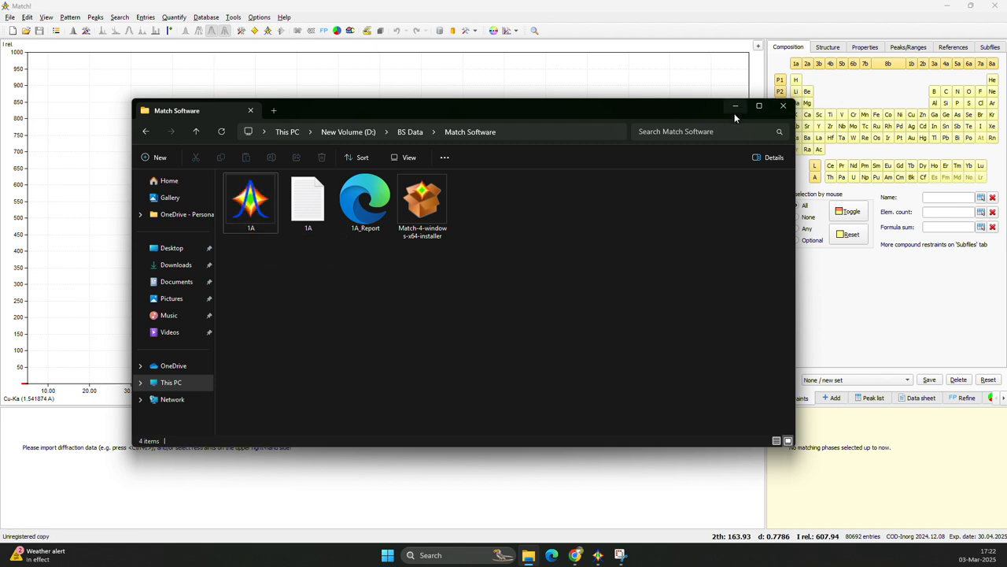
left_click(300, 215)
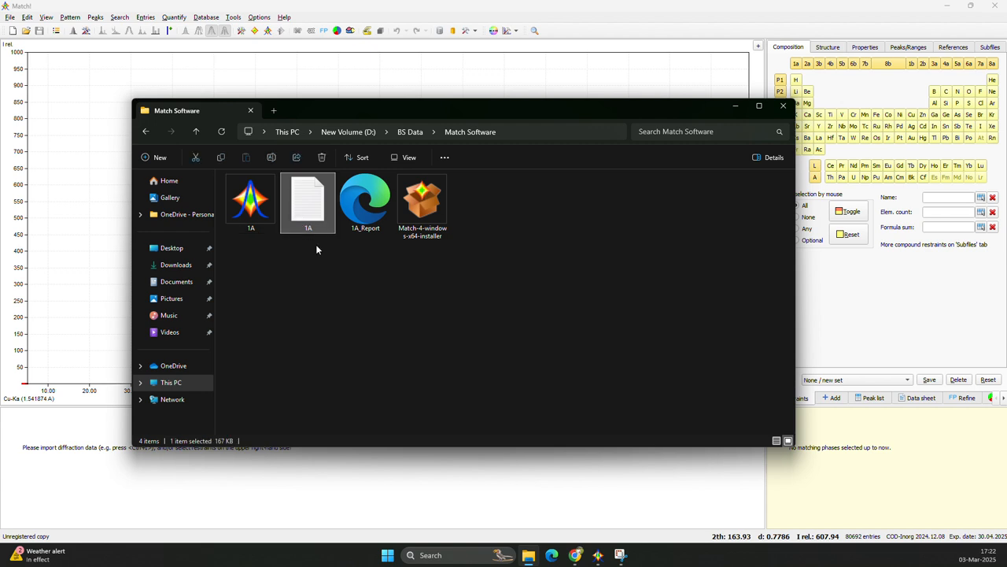
left_click(736, 107)
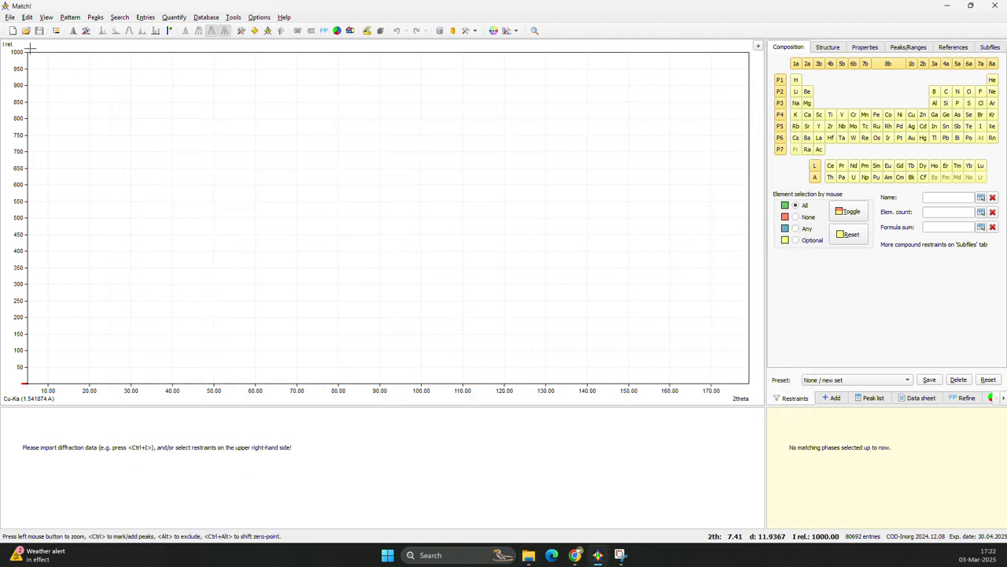
Import the 1A text file from D:\BS Data\Match Software as diffraction data, using X-rays, 1.541874 A (Cu-Ka) wavelength and 2theta abscissa.
left_click(10, 16)
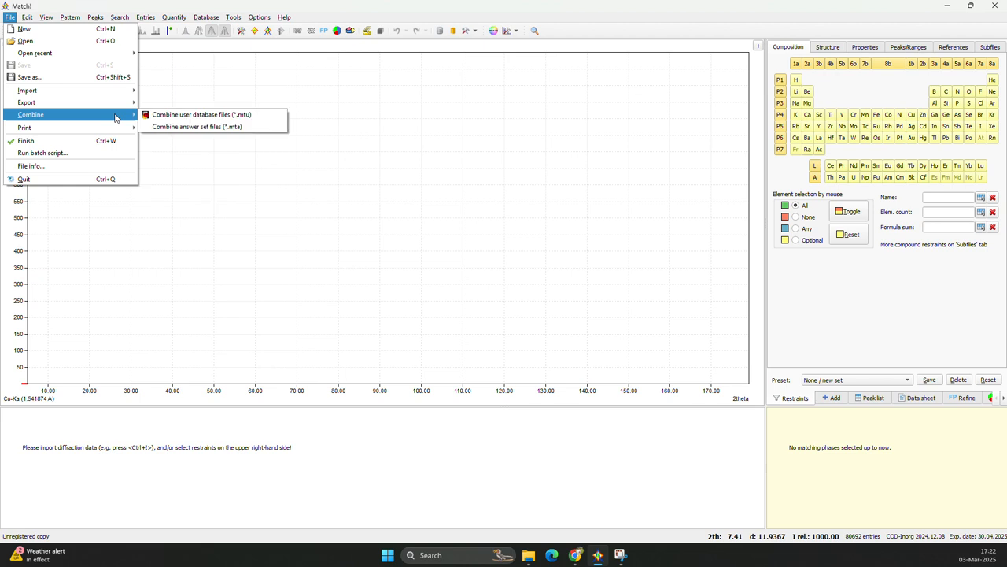
mouse_move(117, 95)
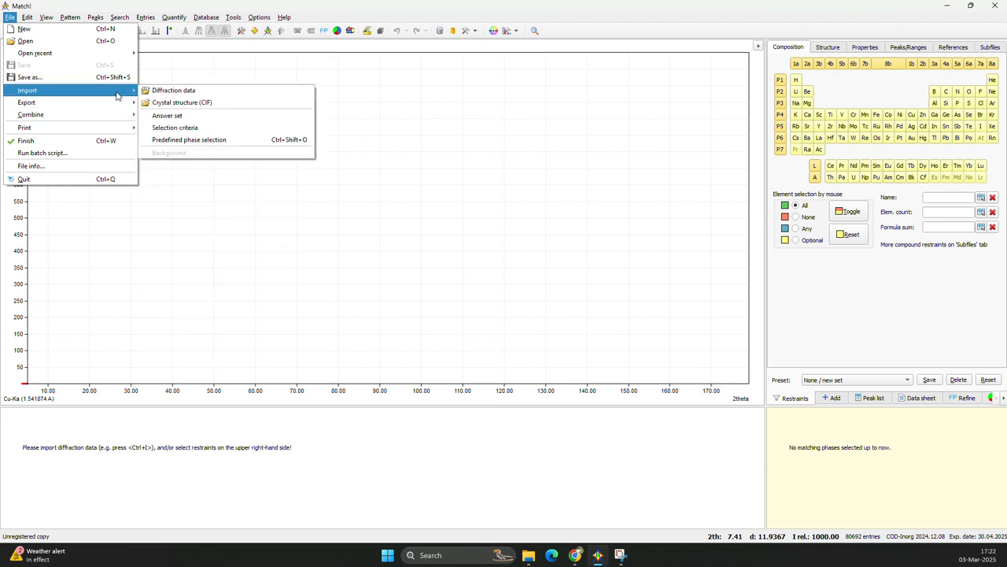
left_click(193, 91)
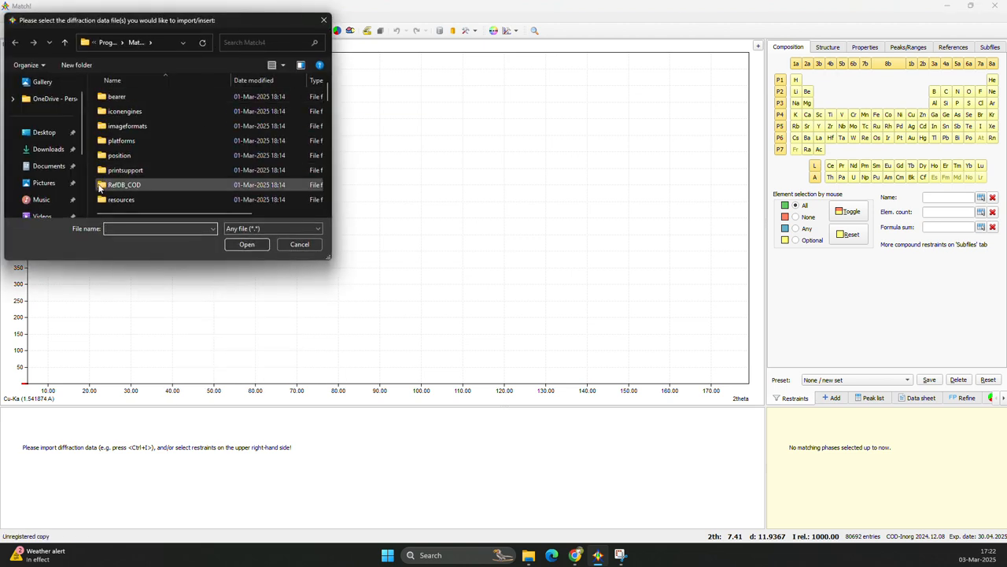
scroll(43, 173, "down", 3)
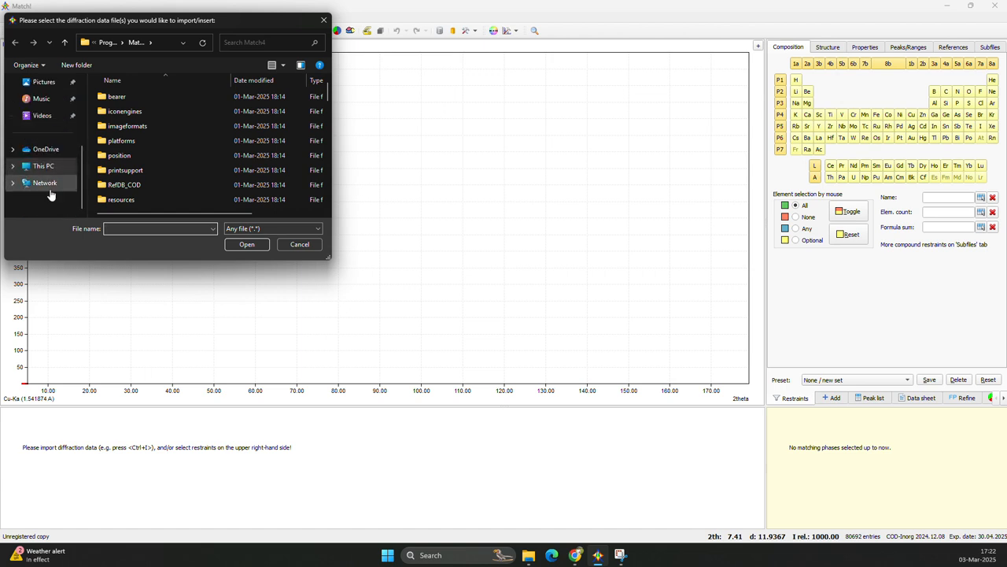
left_click(43, 166)
double_click(152, 137)
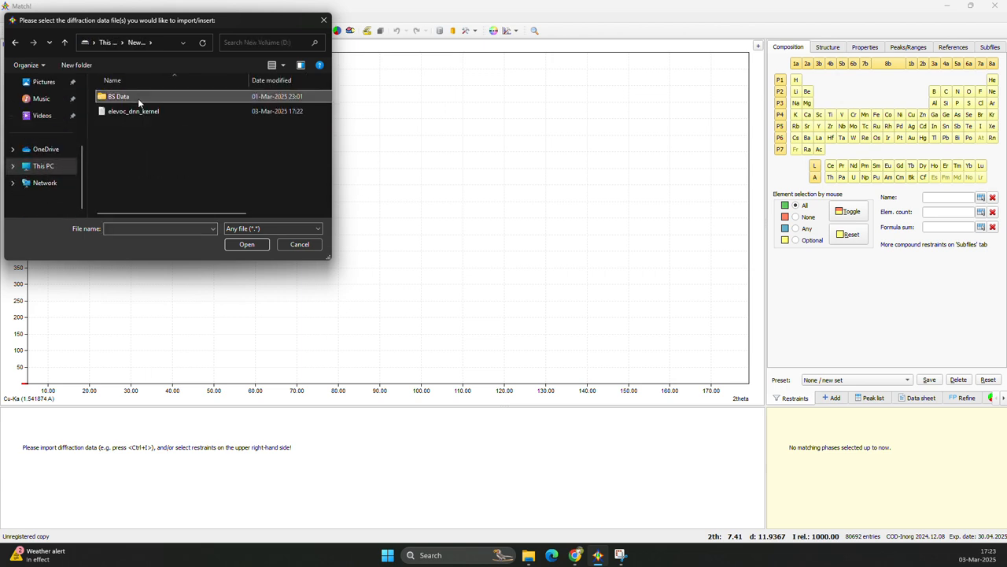
double_click(132, 98)
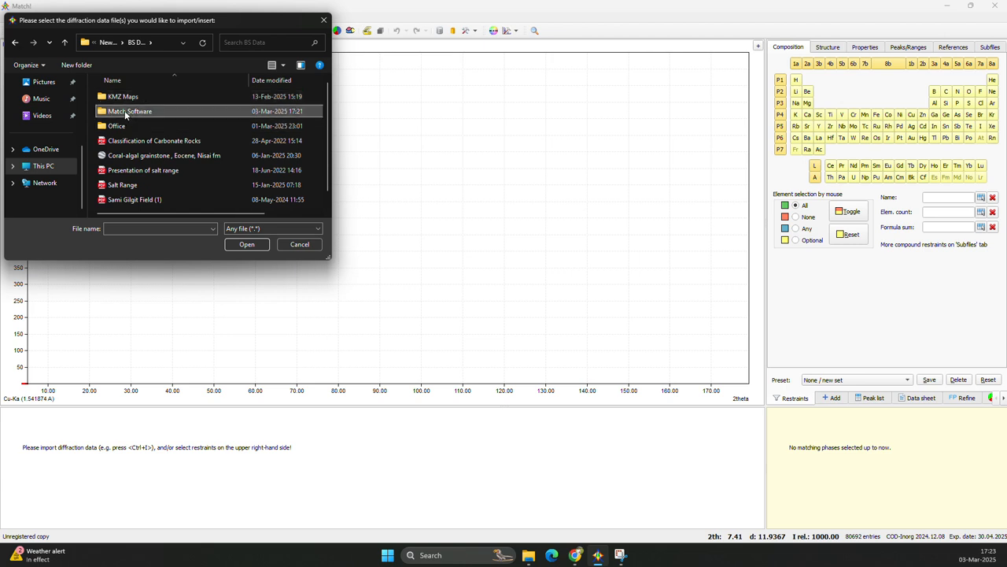
double_click(124, 112)
left_click(103, 114)
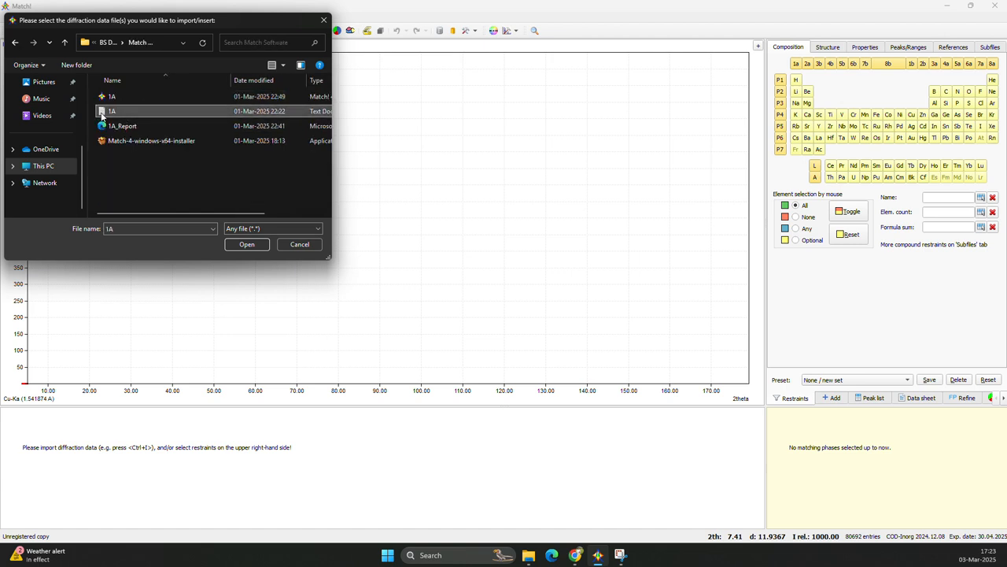
left_click(246, 244)
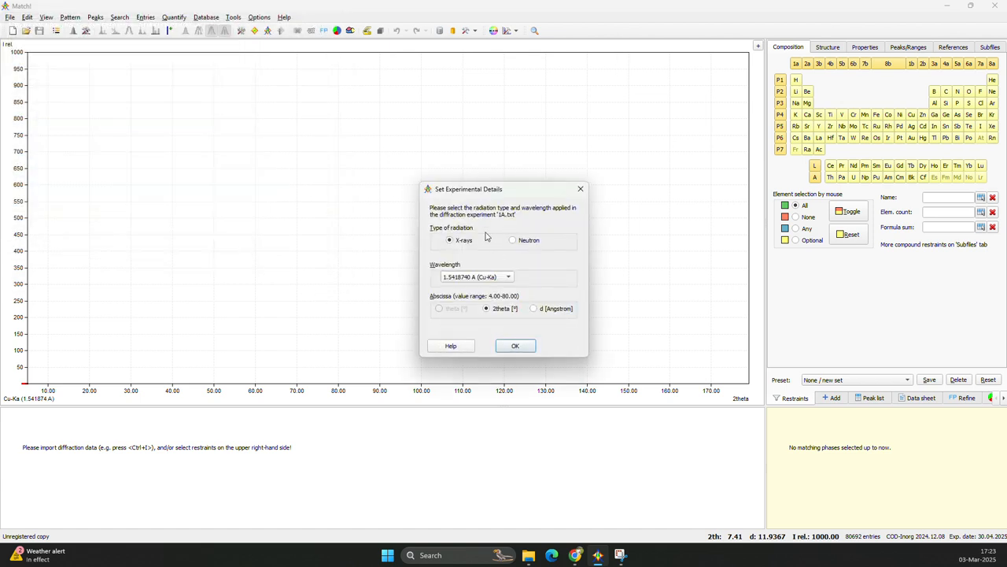
left_click(515, 347)
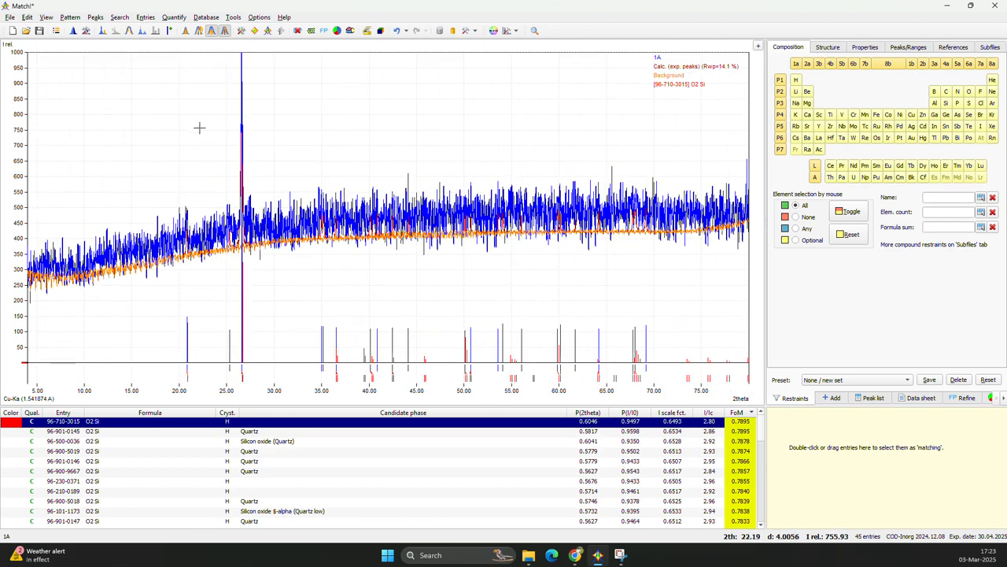
Examine the imported diffraction pattern closely around its strongest peak, then across the full 2theta range.
left_click_drag(199, 127, 324, 292)
left_click_drag(395, 302, 146, 60)
scroll(323, 244, "down", 5)
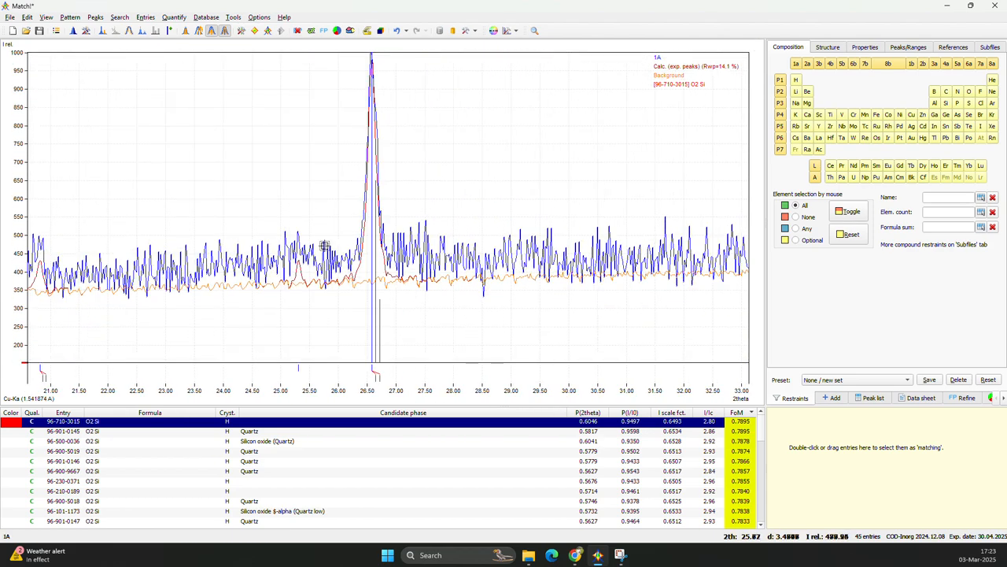
scroll(310, 191, "down", 1)
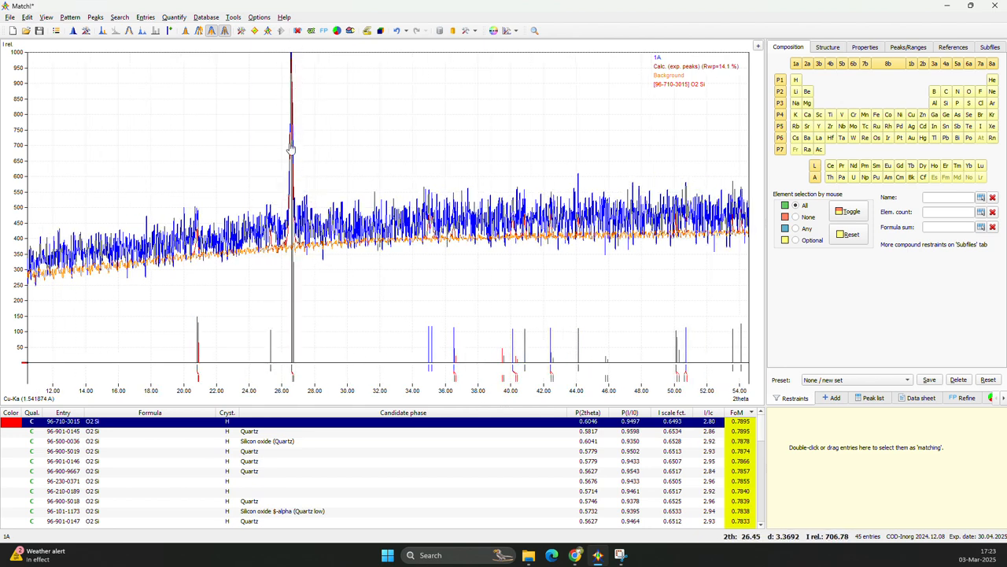
scroll(309, 287, "down", 1)
scroll(303, 273, "up", 1)
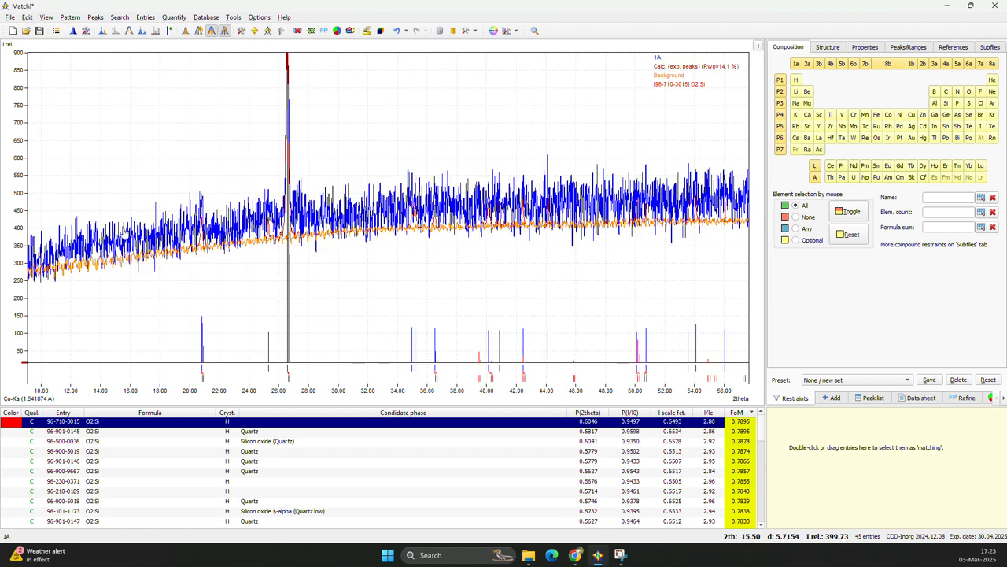
scroll(304, 236, "down", 1)
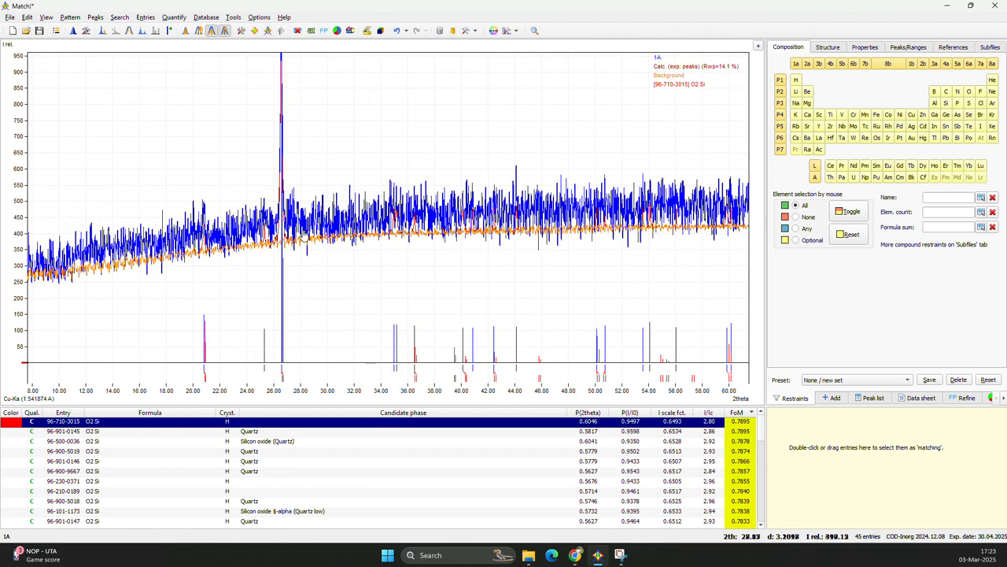
scroll(304, 239, "down", 2)
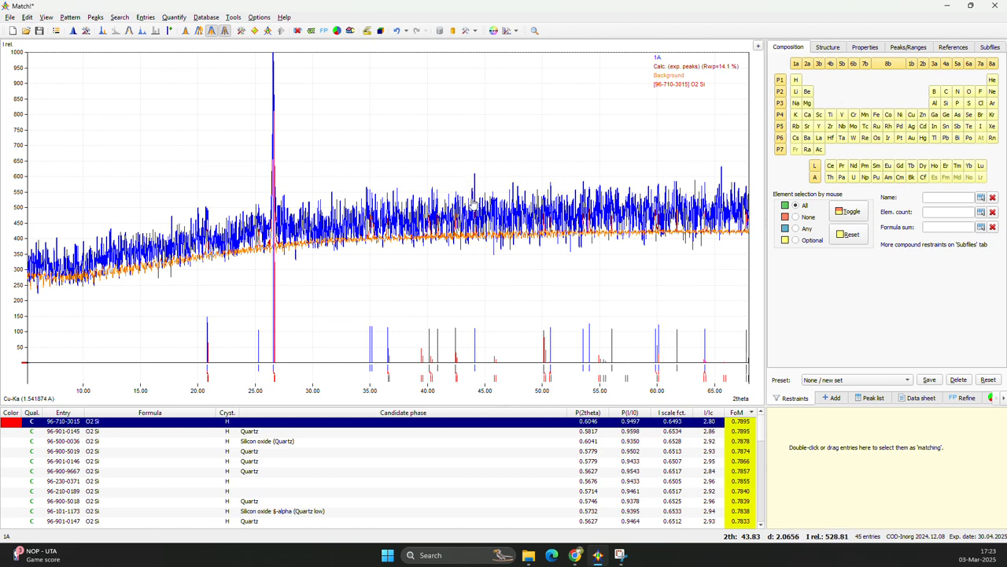
scroll(378, 254, "up", 5)
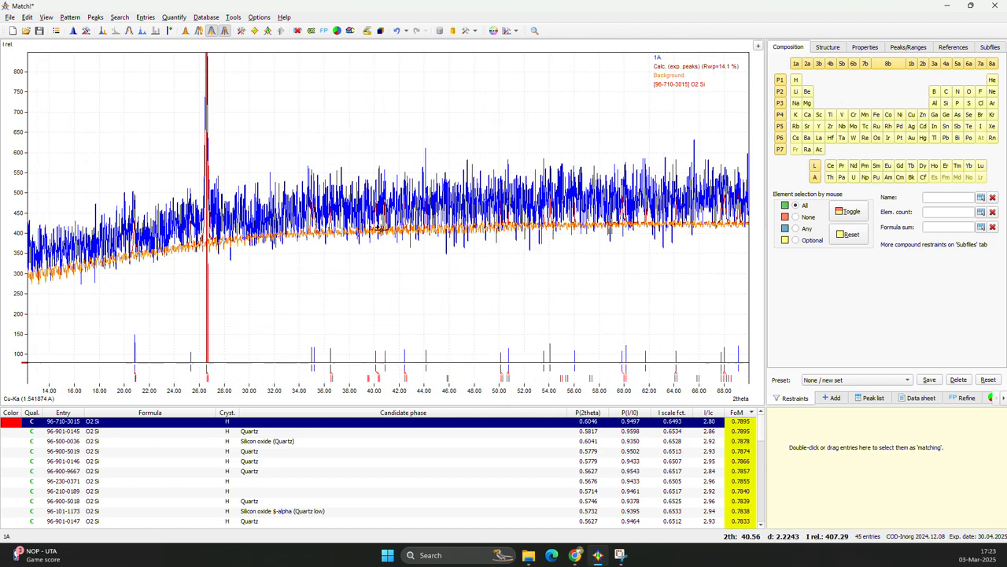
scroll(429, 276, "down", 5)
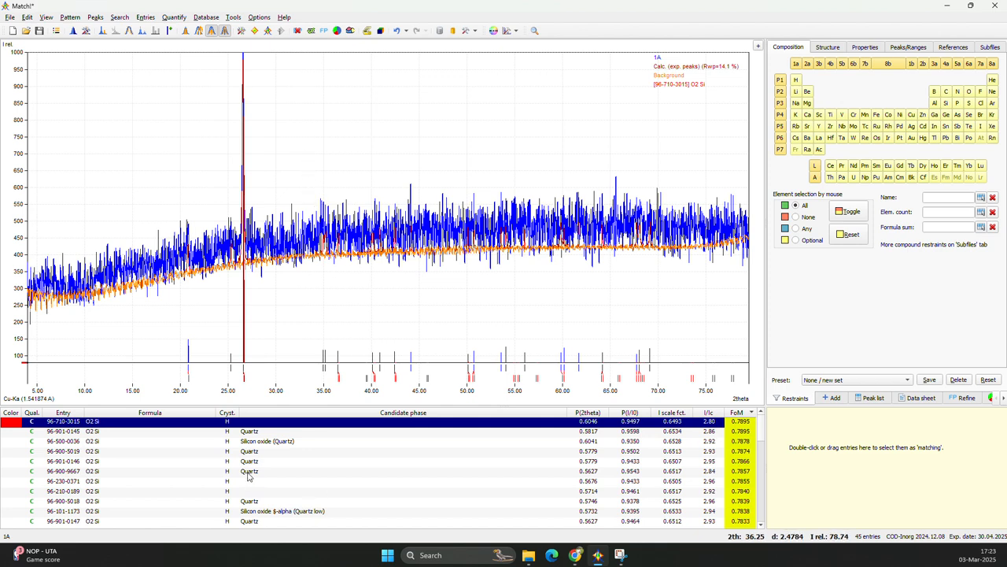
Review the candidate phase list from the best to the lowest figure-of-merit entries.
scroll(250, 472, "down", 8)
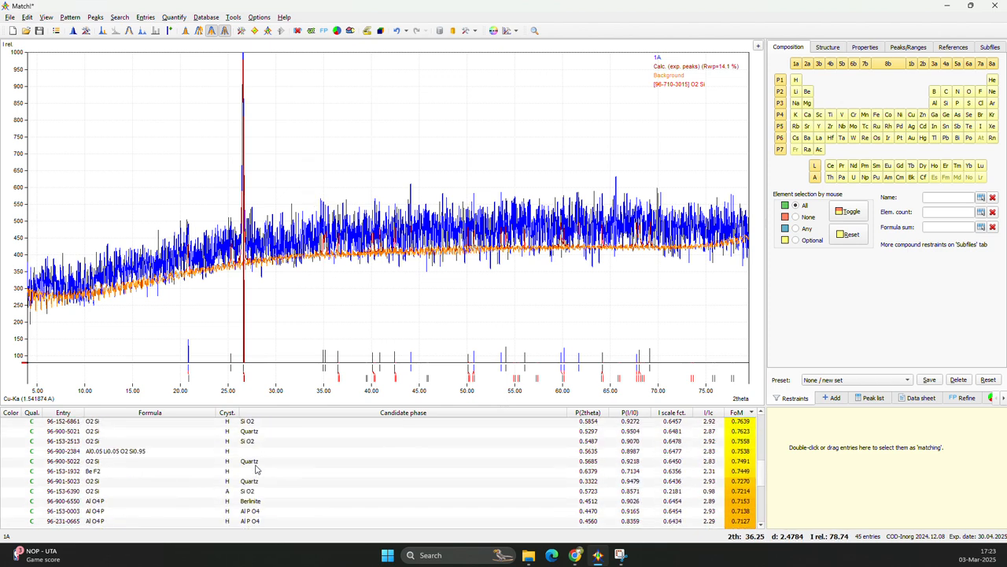
scroll(255, 470, "up", 2)
scroll(256, 470, "down", 10)
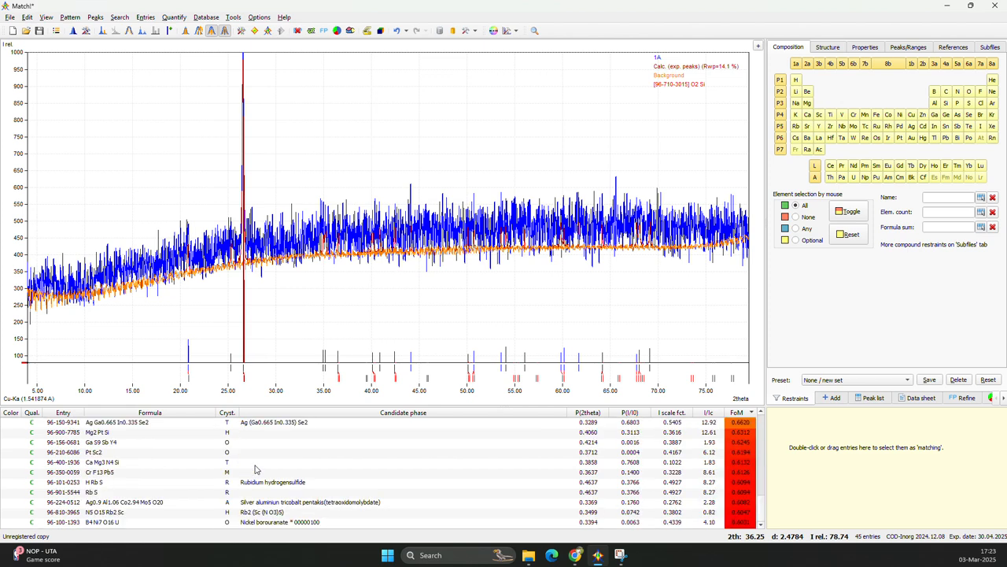
scroll(277, 404, "up", 1)
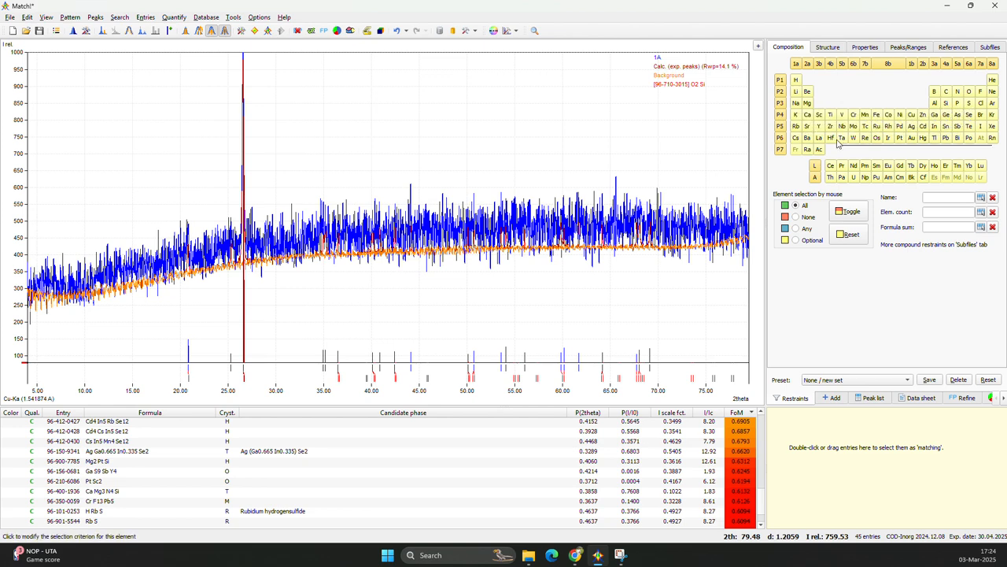
Require the elements O, C, K, Na and H in the composition restraints, and toggle all remaining elements to excluded.
left_click(969, 91)
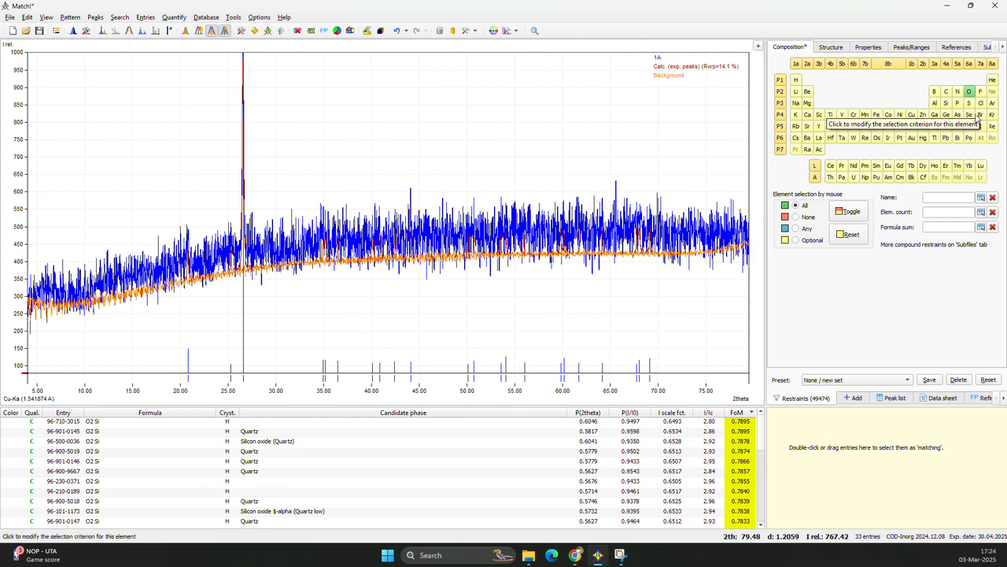
left_click(946, 92)
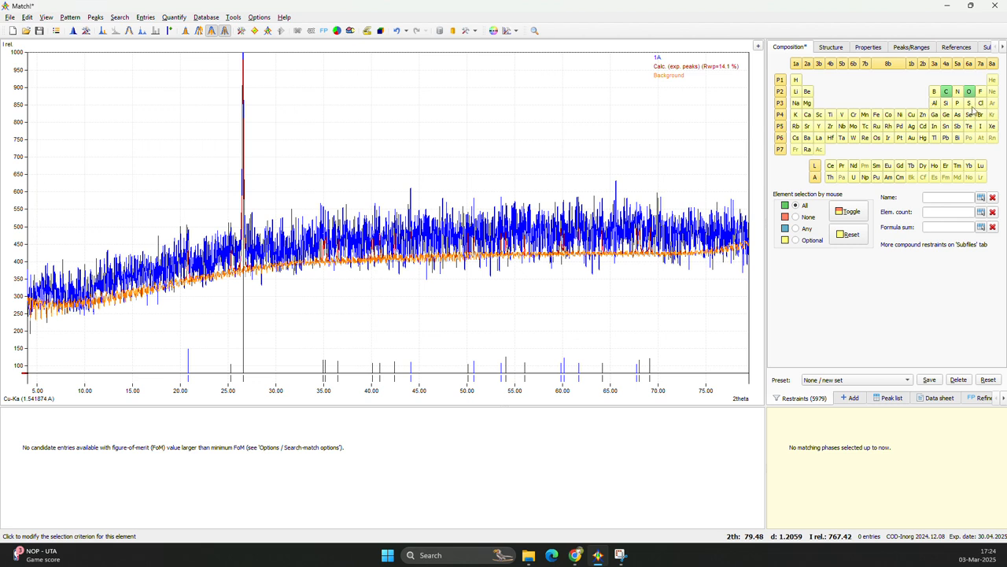
left_click(798, 117)
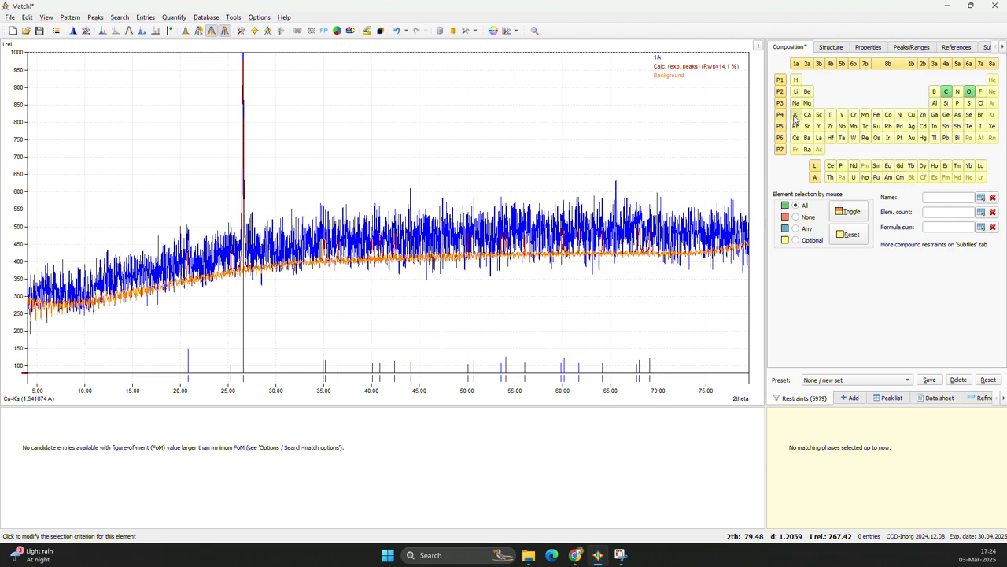
left_click(797, 103)
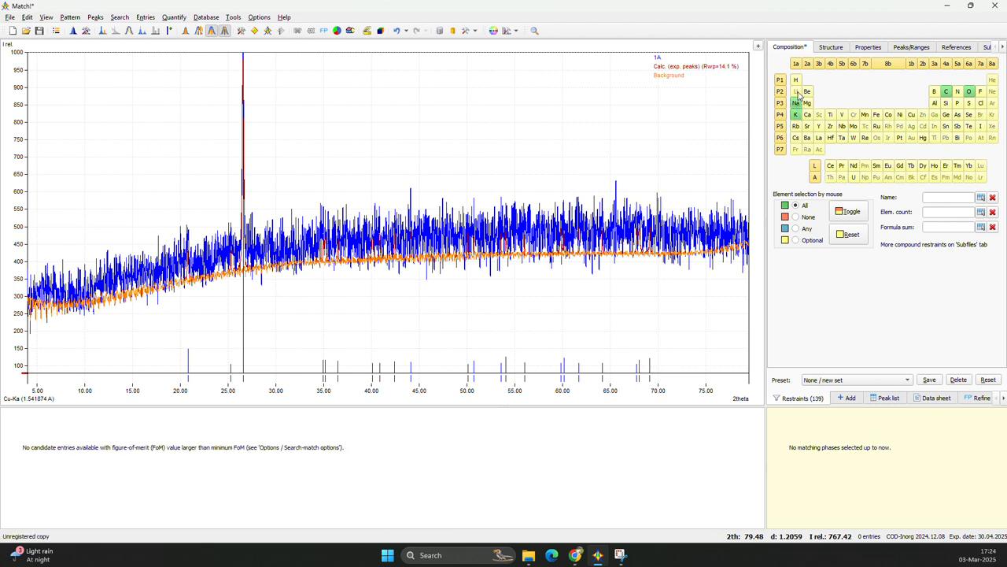
left_click(795, 80)
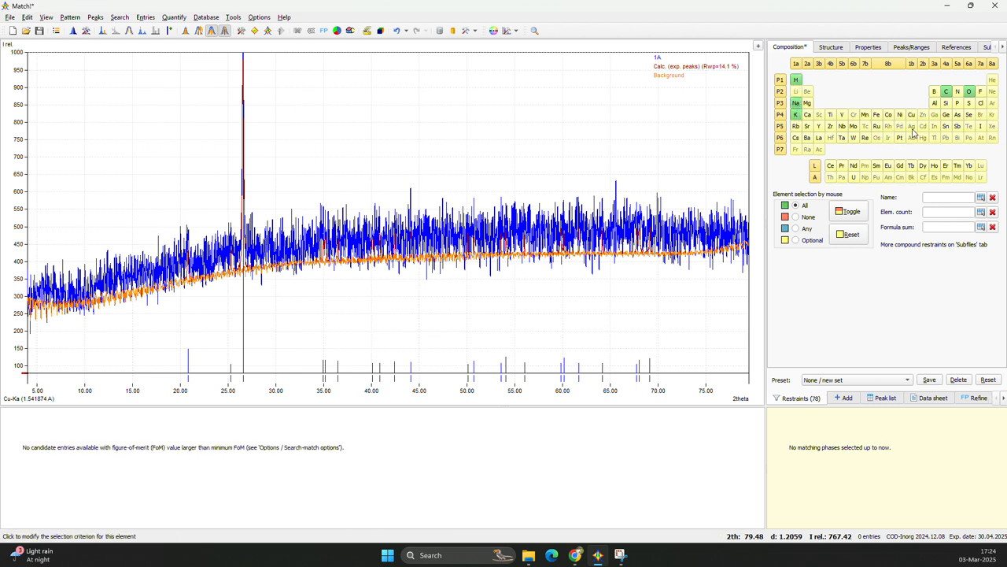
left_click(847, 211)
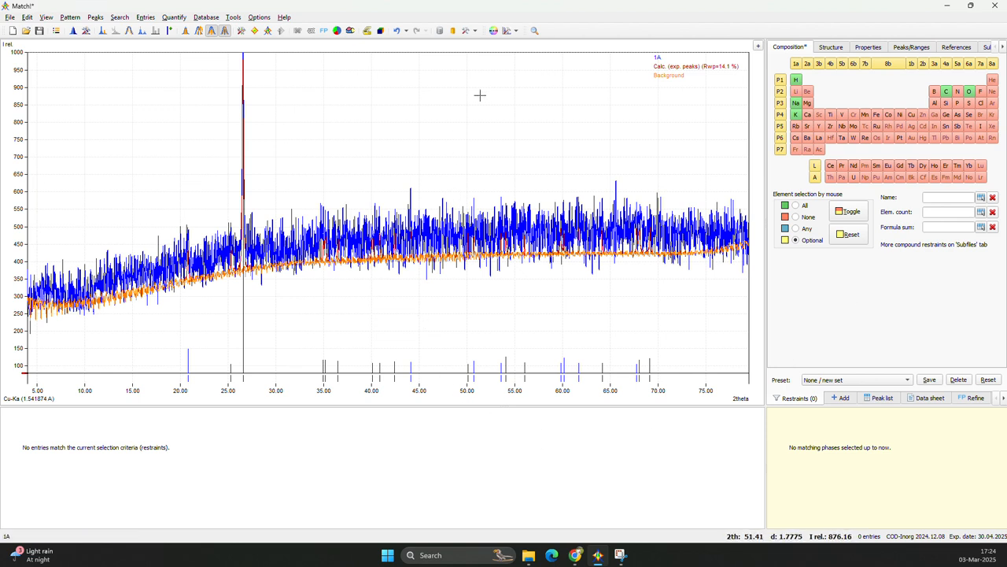
Toggle the non-required elements between optional and excluded, leaving them optional, and let the search-match run again.
left_click(850, 213)
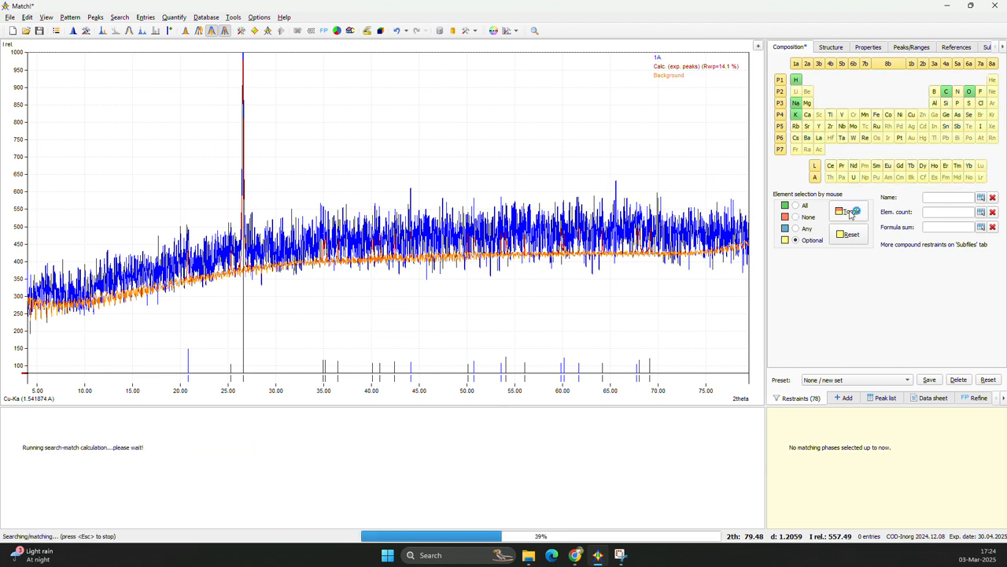
left_click(851, 212)
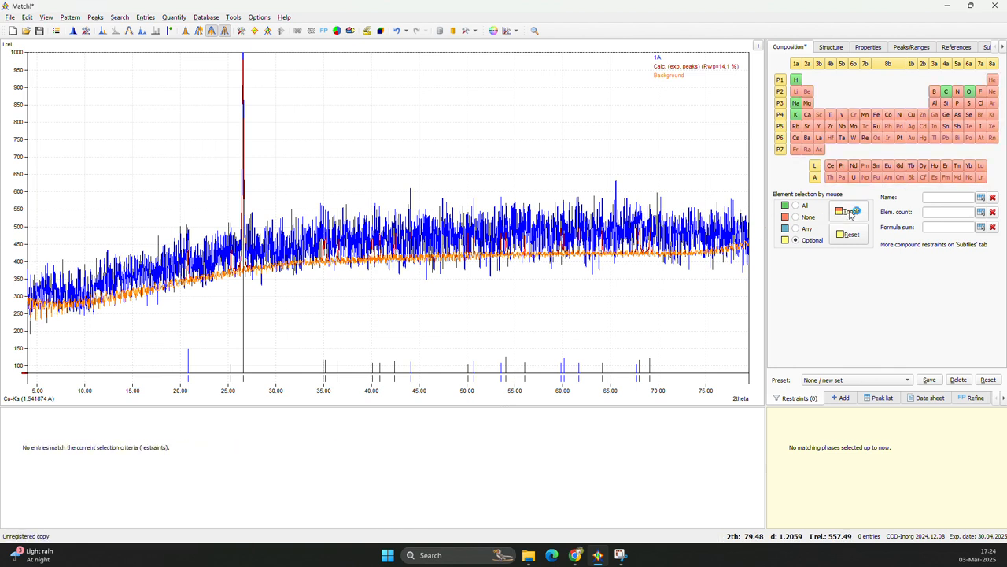
left_click(536, 34)
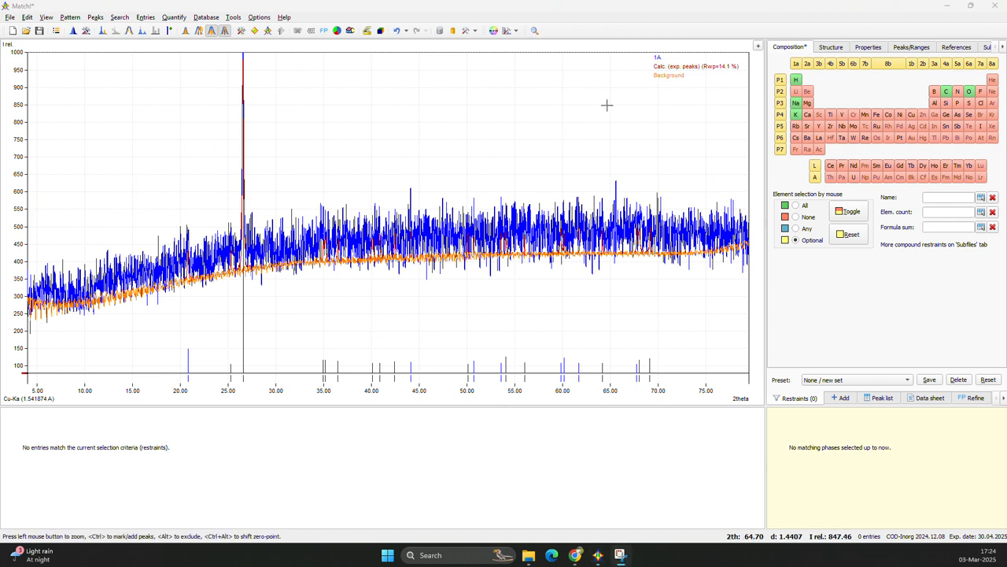
left_click(839, 212)
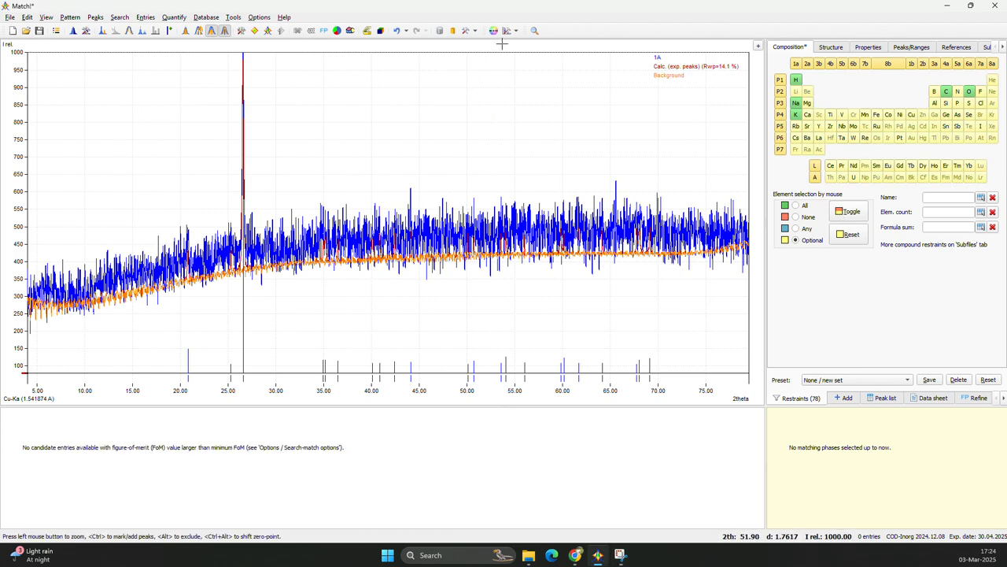
left_click(534, 35)
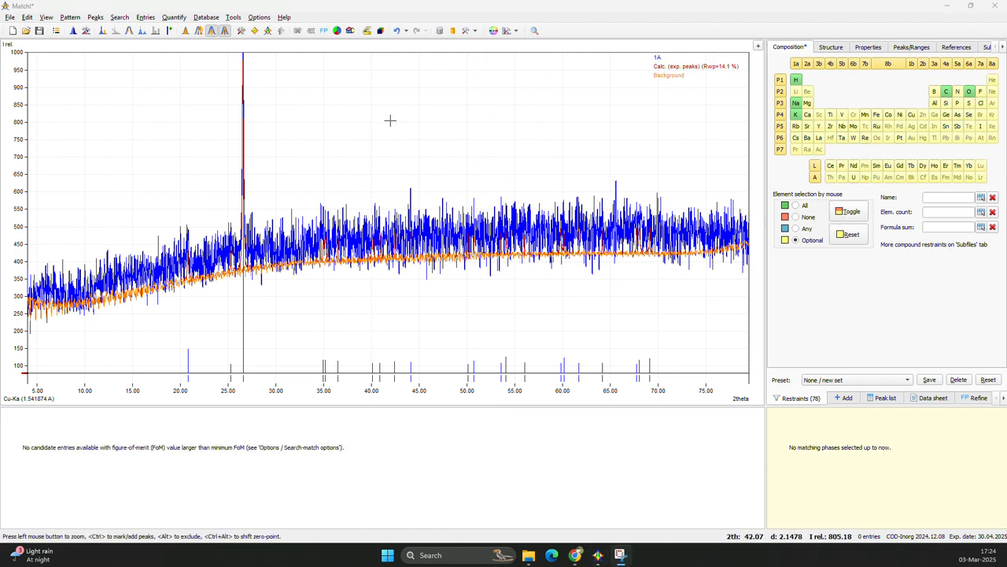
Examine the diffraction pattern closely between about 17 and 43 degrees 2theta.
left_click_drag(168, 128, 384, 370)
scroll(401, 244, "down", 3)
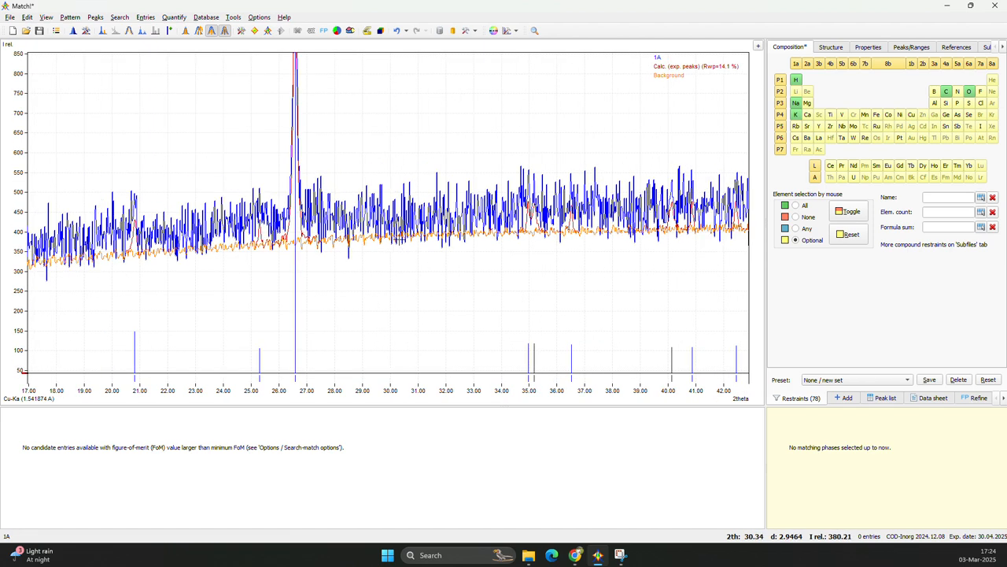
left_click(534, 35)
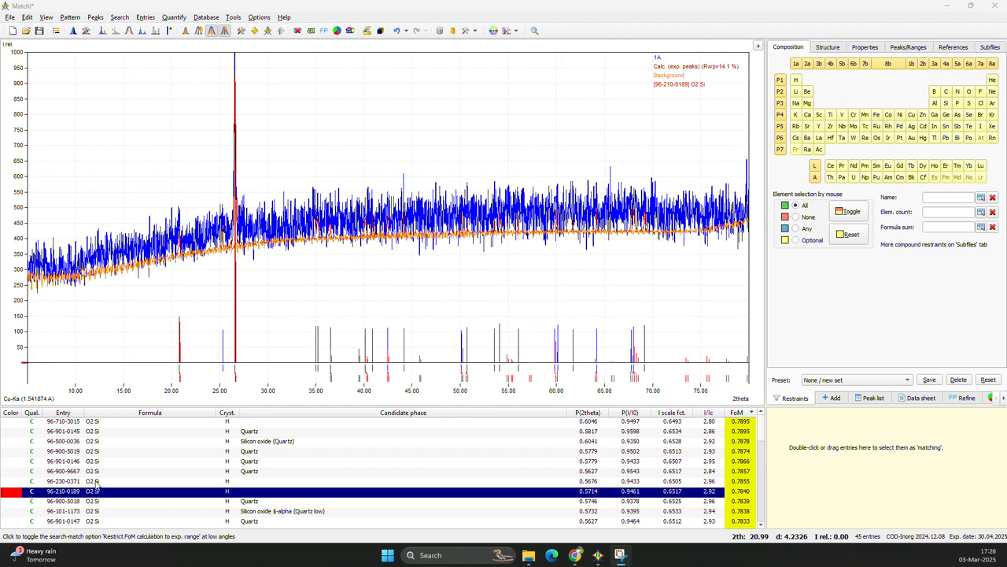
Accept the Quartz entry 96-900-9667 as a matching phase and check its fit at the strongest peak.
left_click(10, 472)
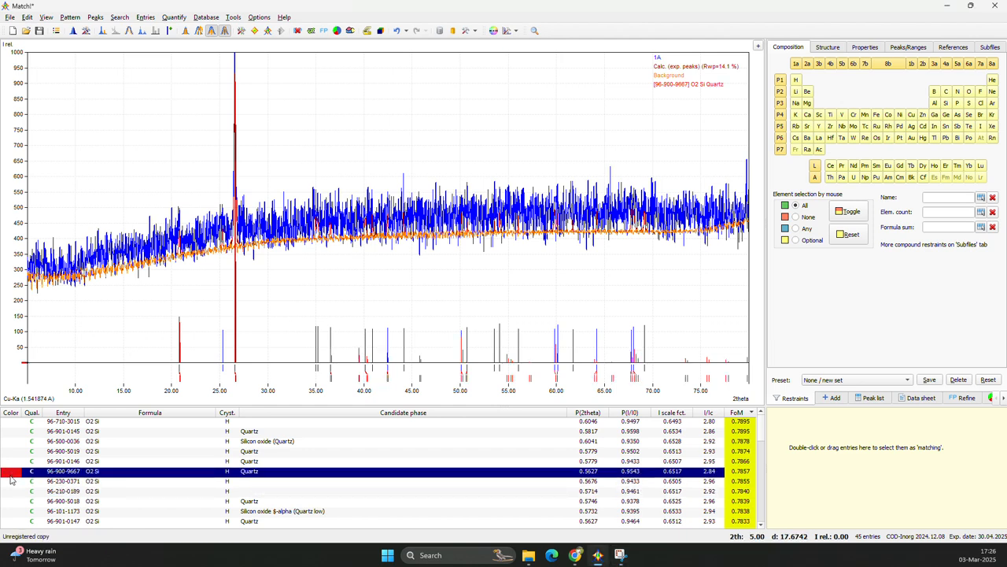
double_click(11, 479)
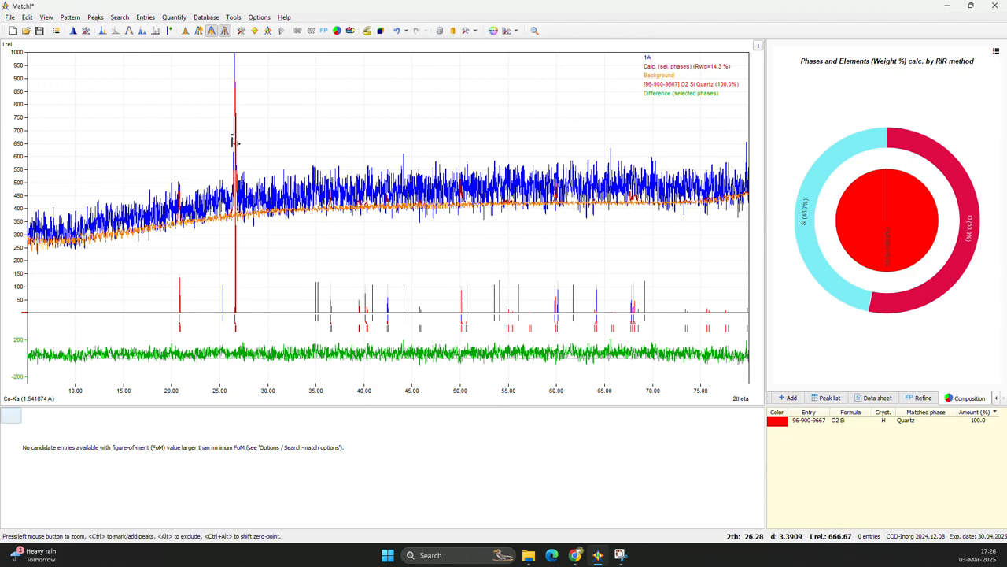
scroll(246, 181, "up", 2)
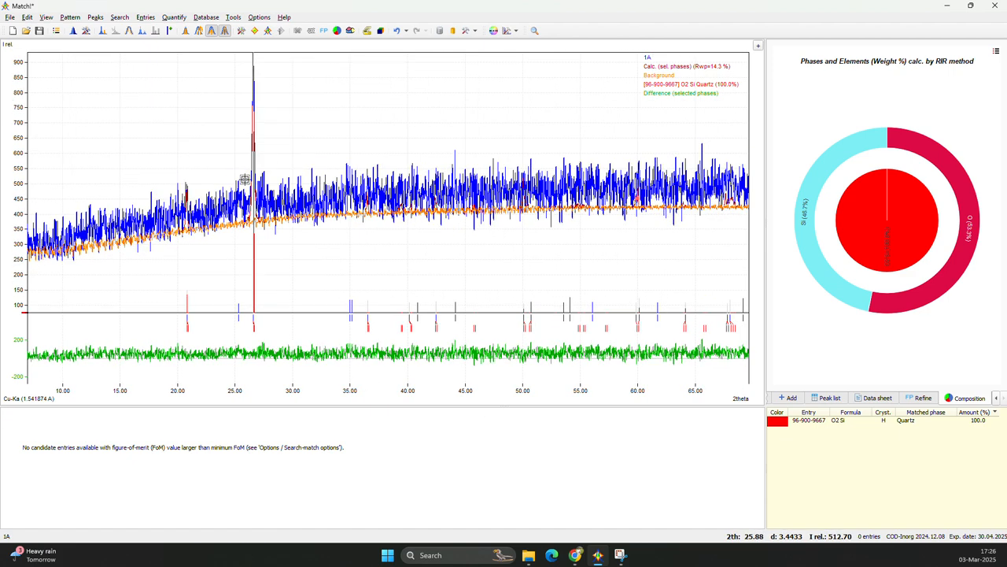
scroll(246, 181, "down", 2)
left_click(814, 422)
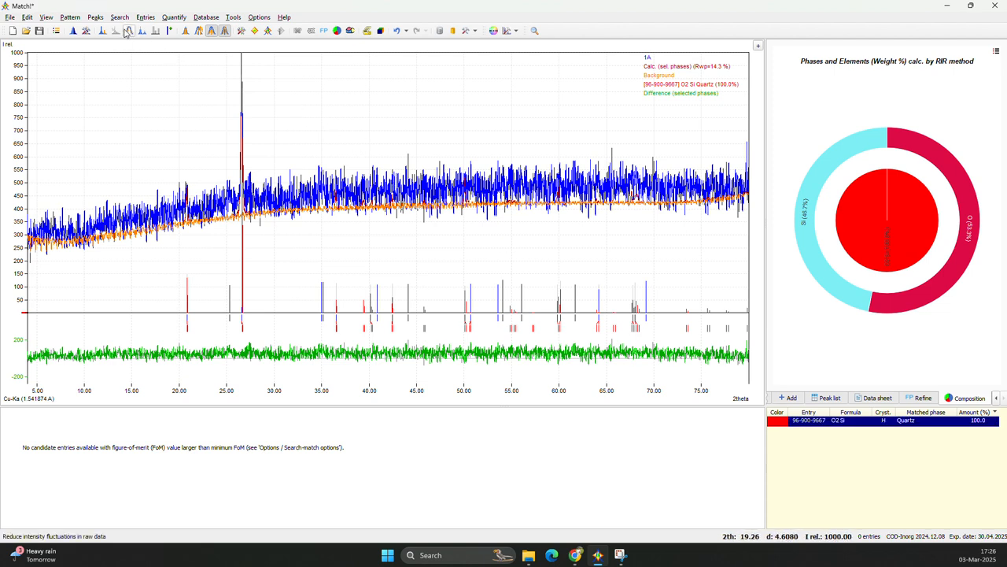
Subtract the background from the diffraction pattern and compare its peaks with the Quartz lines.
left_click(188, 31)
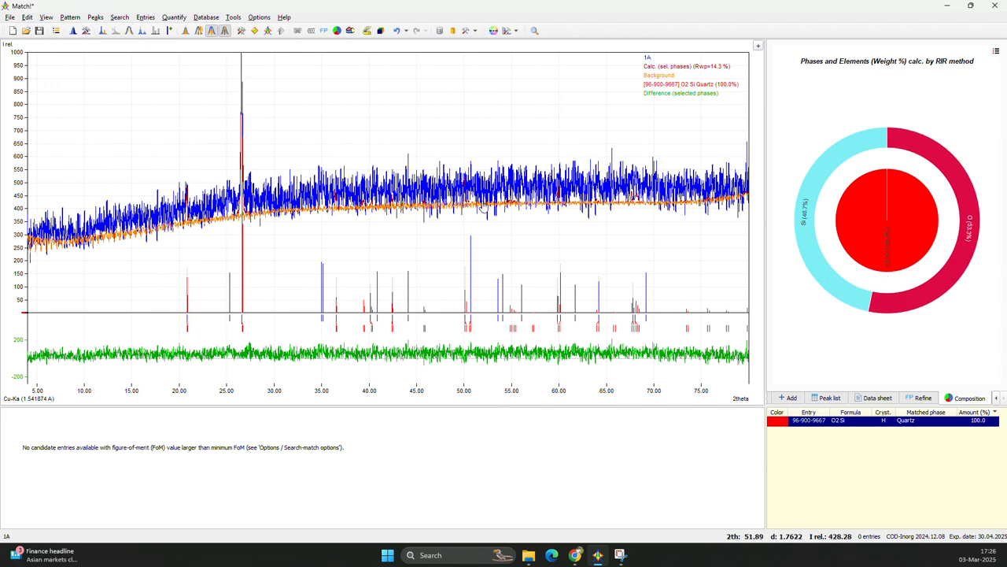
left_click(115, 30)
scroll(185, 297, "up", 1)
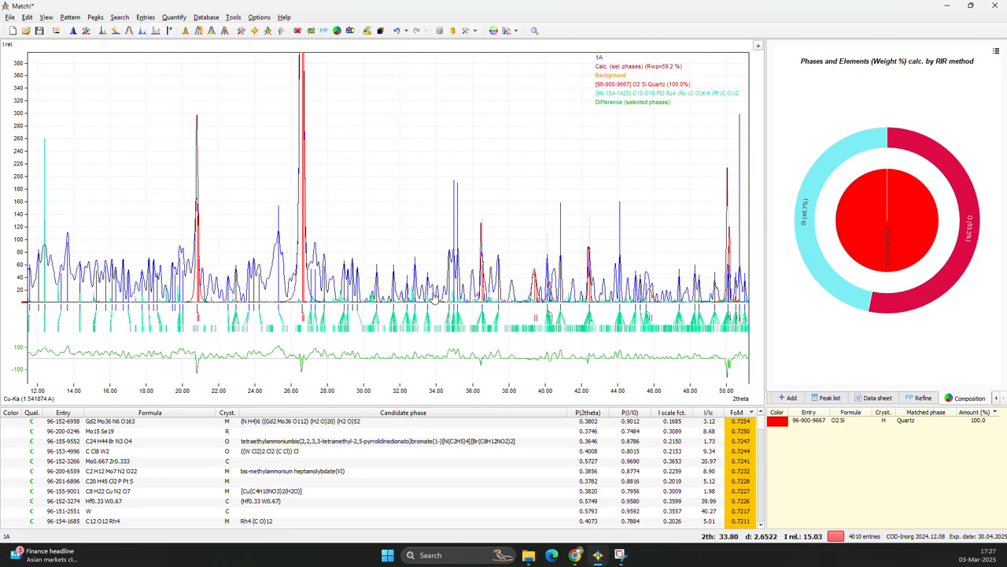
scroll(303, 293, "down", 5)
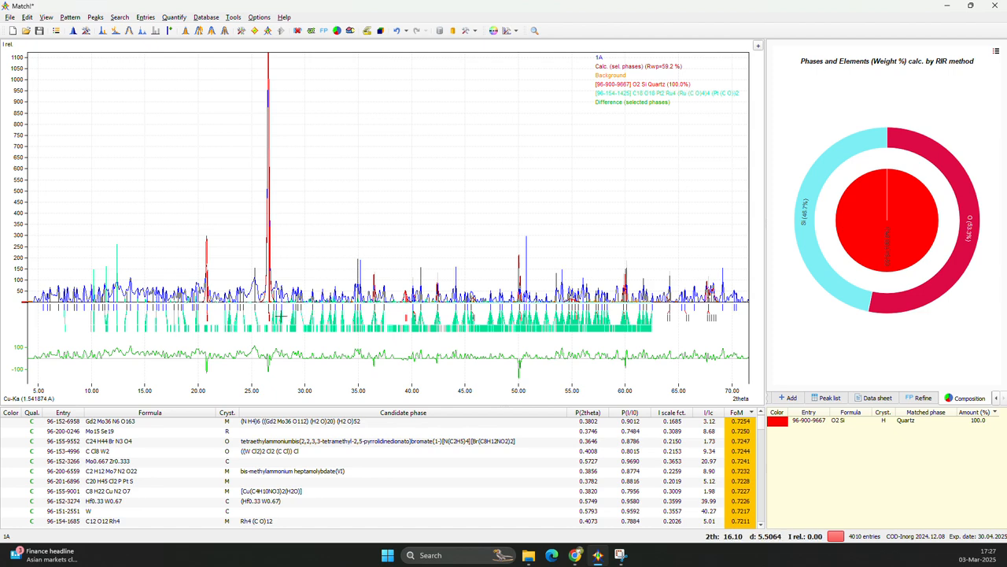
Find the copper bromide entry 96-155-8364 (C16 H40 Br2 Cu5 N12 O6) among the candidates and accept it as a matching phase.
scroll(70, 481, "down", 5)
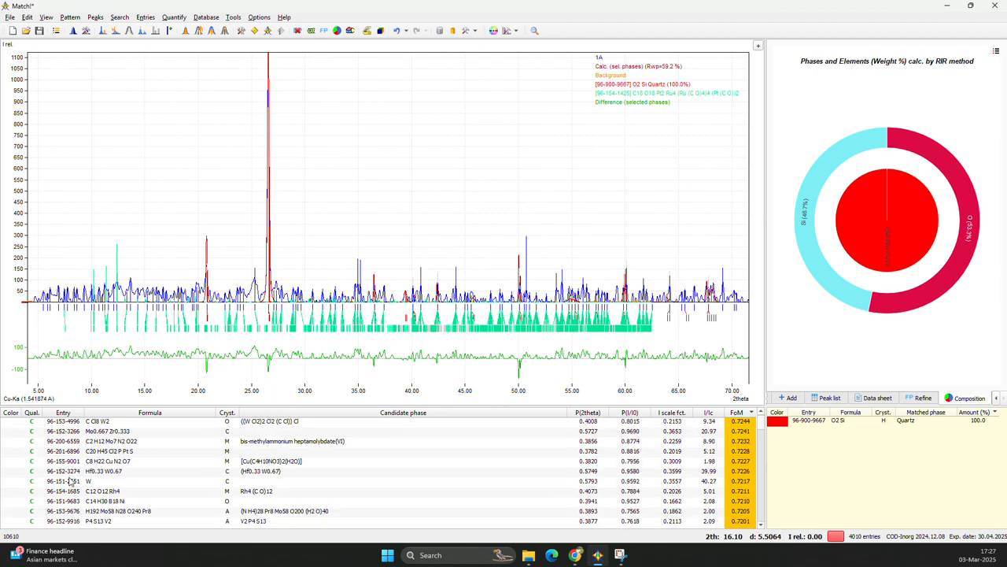
scroll(71, 481, "down", 5)
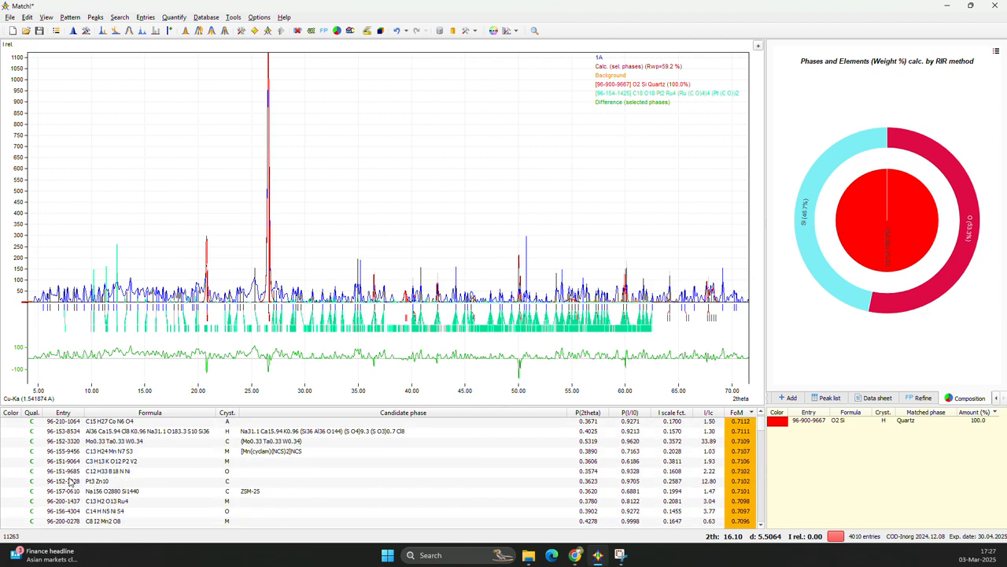
left_click(13, 452)
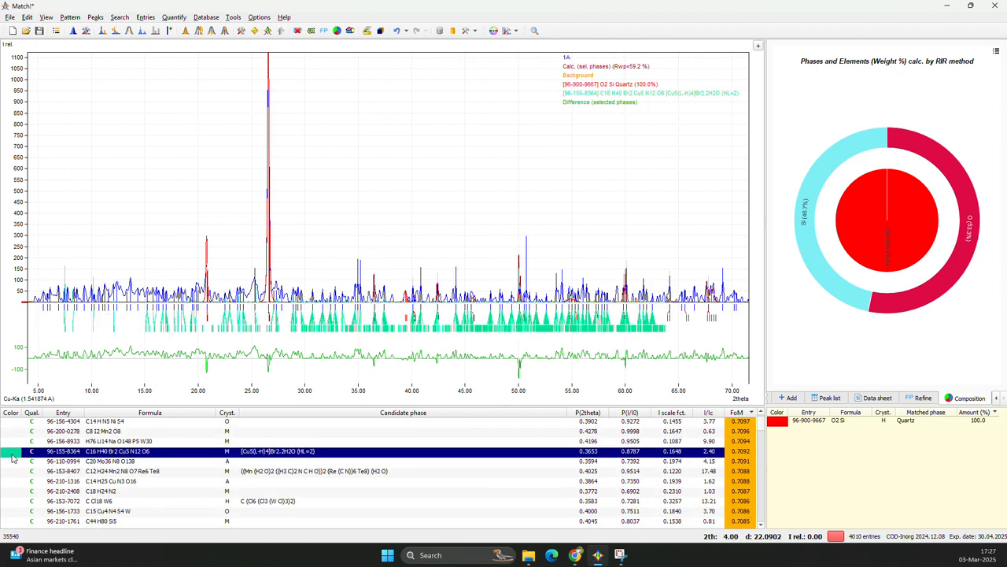
double_click(67, 455)
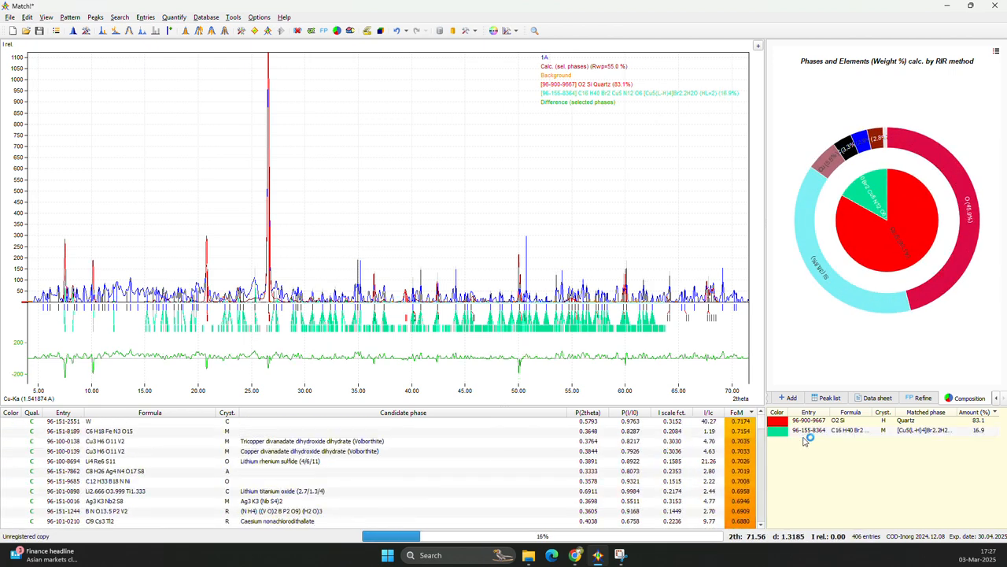
mouse_move(813, 442)
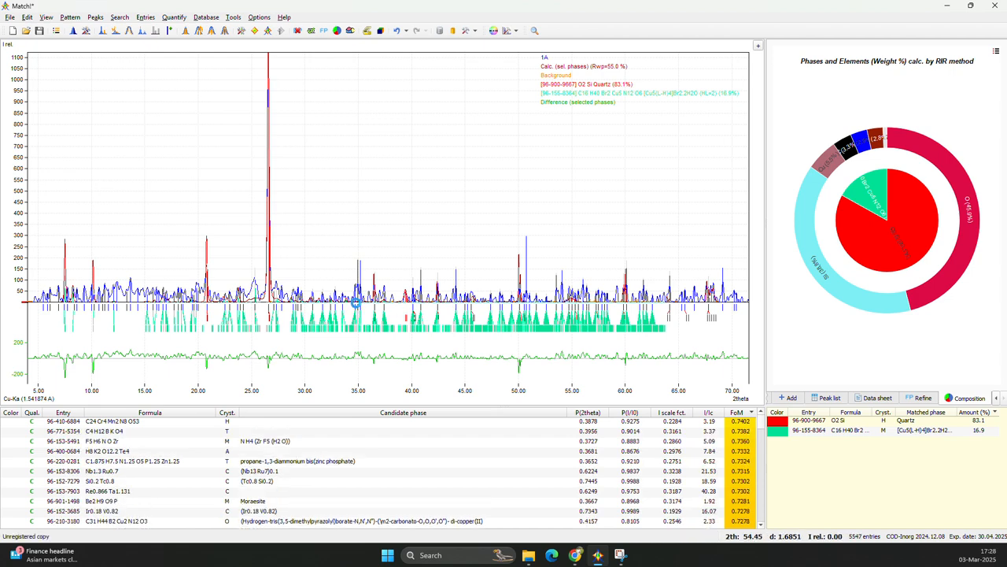
Examine the pattern beside the strongest Quartz peak, comparing the phase lines closely around 27.3 to 27.5 degrees 2theta.
scroll(245, 267, "up", 3)
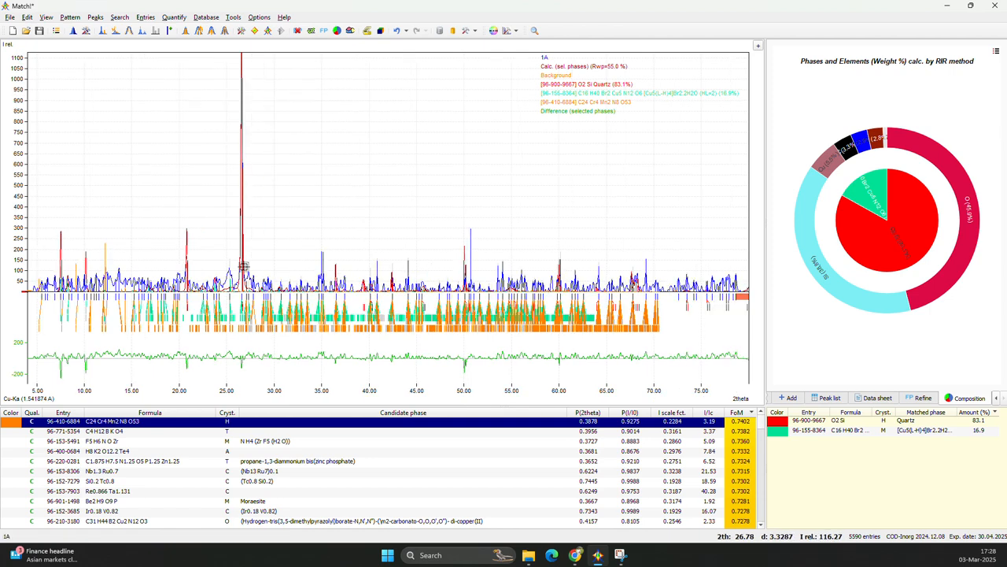
left_click_drag(289, 124, 446, 286)
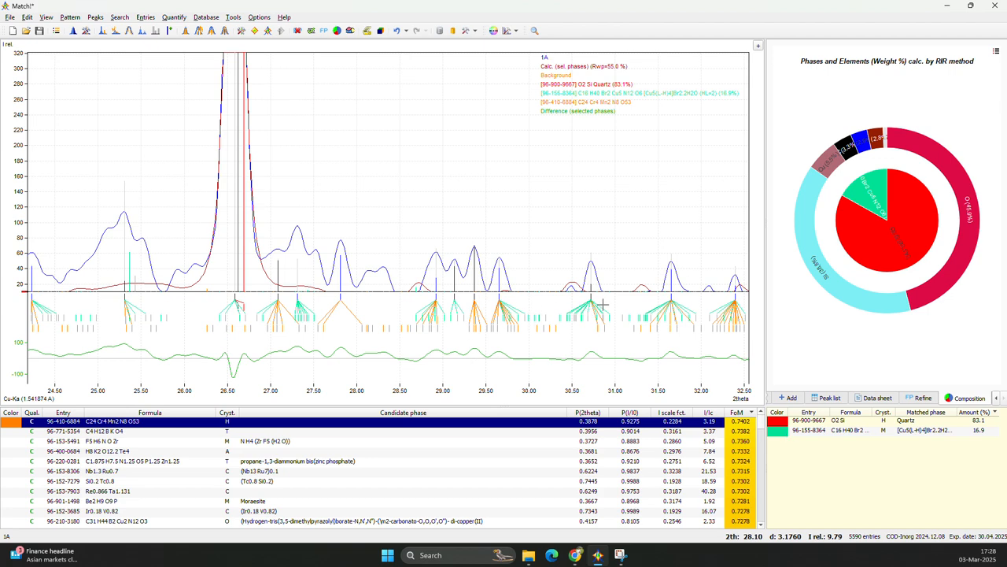
scroll(471, 288, "up", 3)
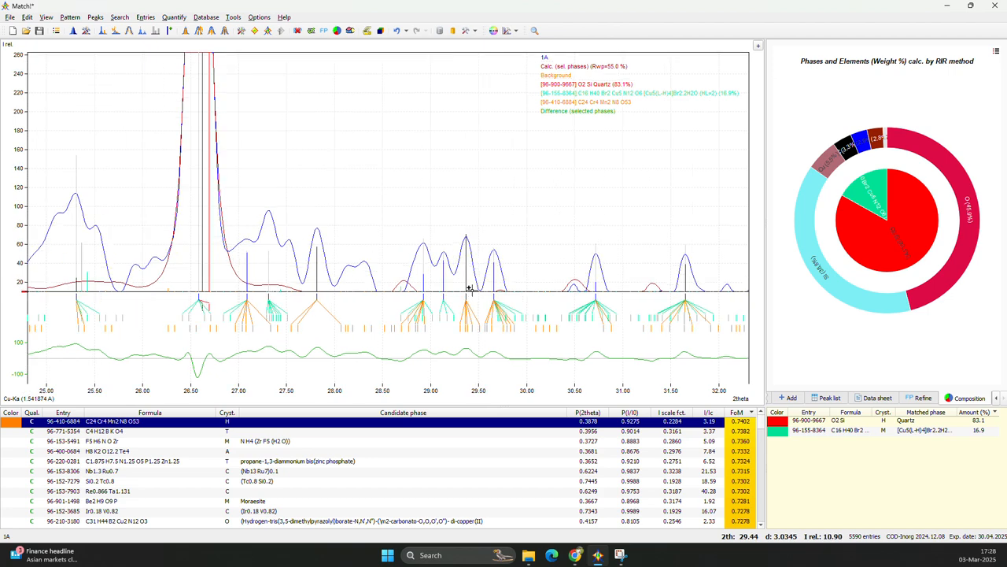
scroll(257, 289, "up", 6)
left_click_drag(267, 264, 349, 325)
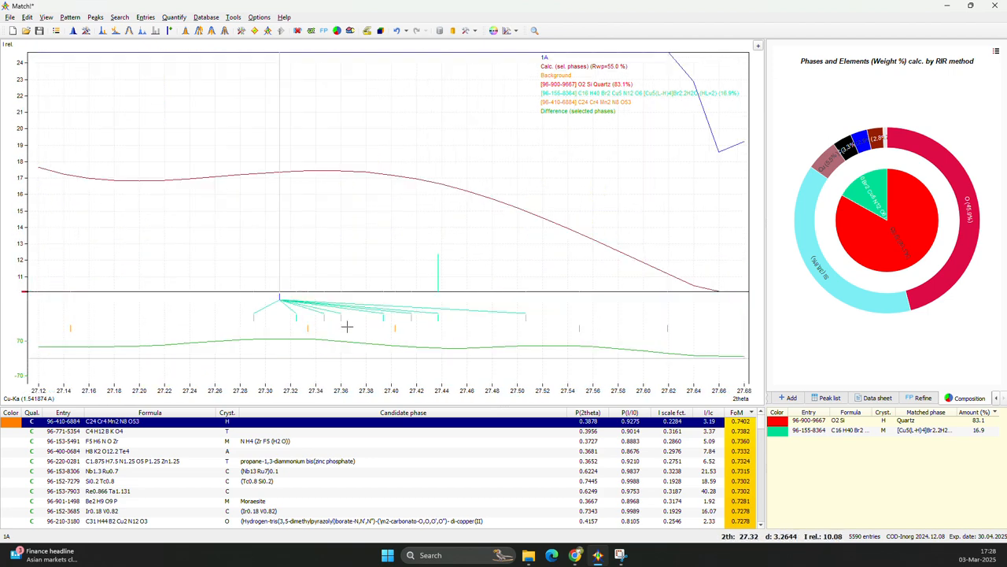
scroll(429, 277, "down", 2)
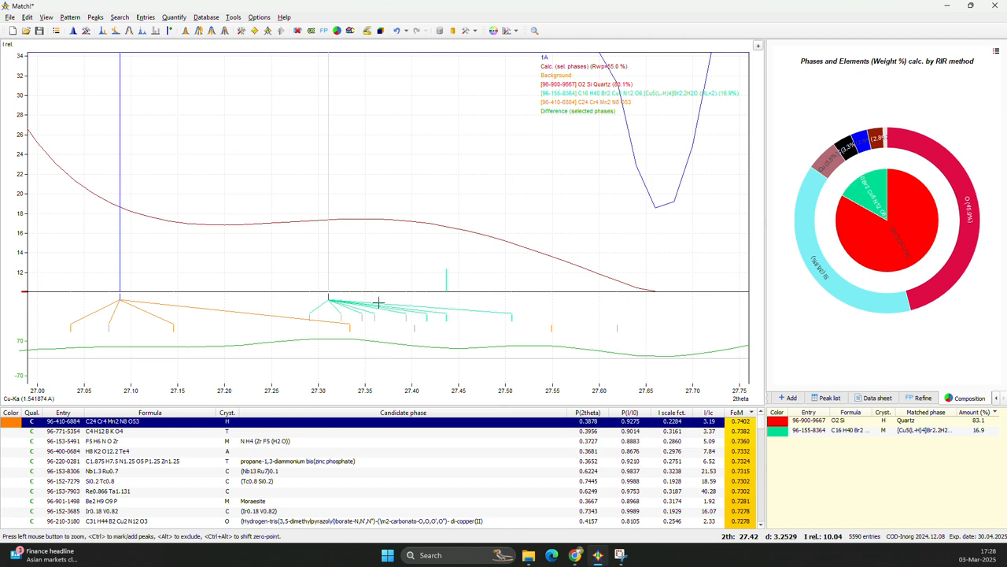
left_click_drag(314, 239, 486, 292)
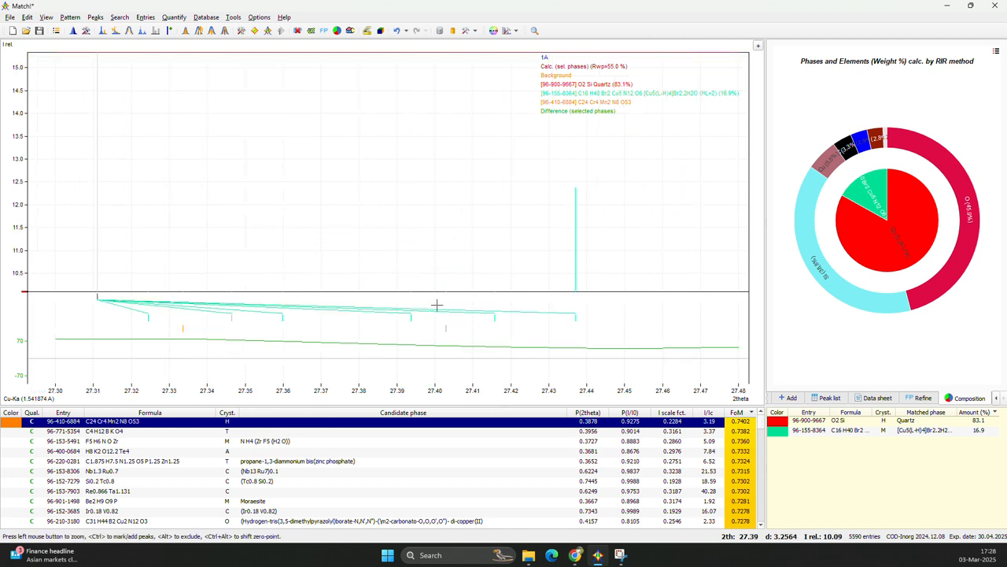
scroll(349, 225, "down", 3)
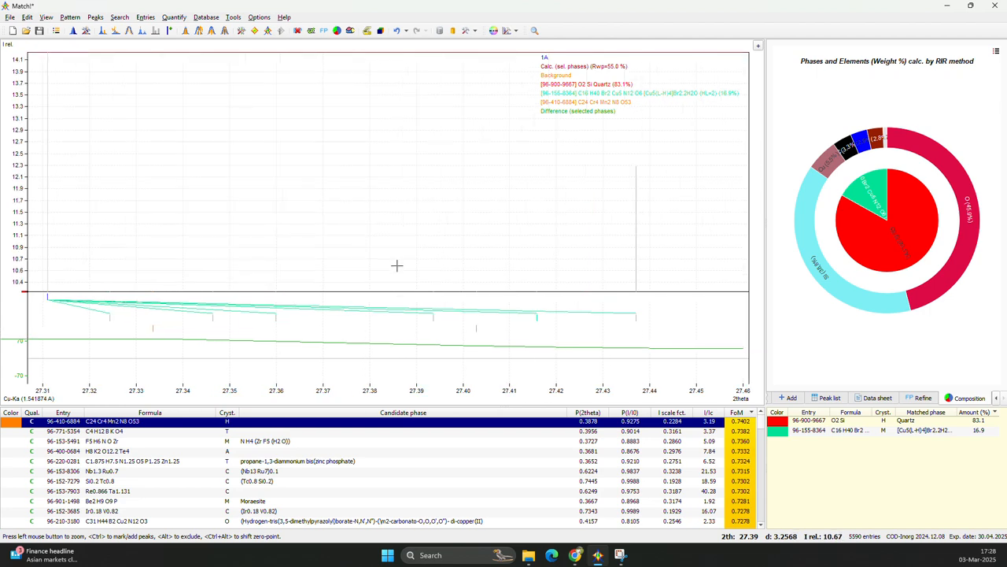
scroll(398, 276, "down", 3)
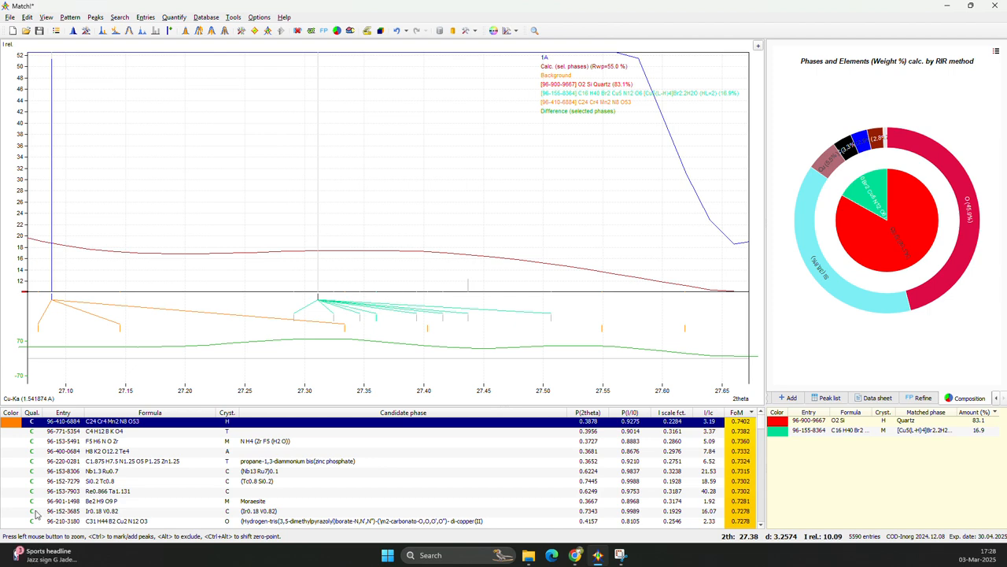
Find the Volborthite entry 96-900-9757 among the candidates and accept it as a matching phase.
scroll(35, 513, "down", 12)
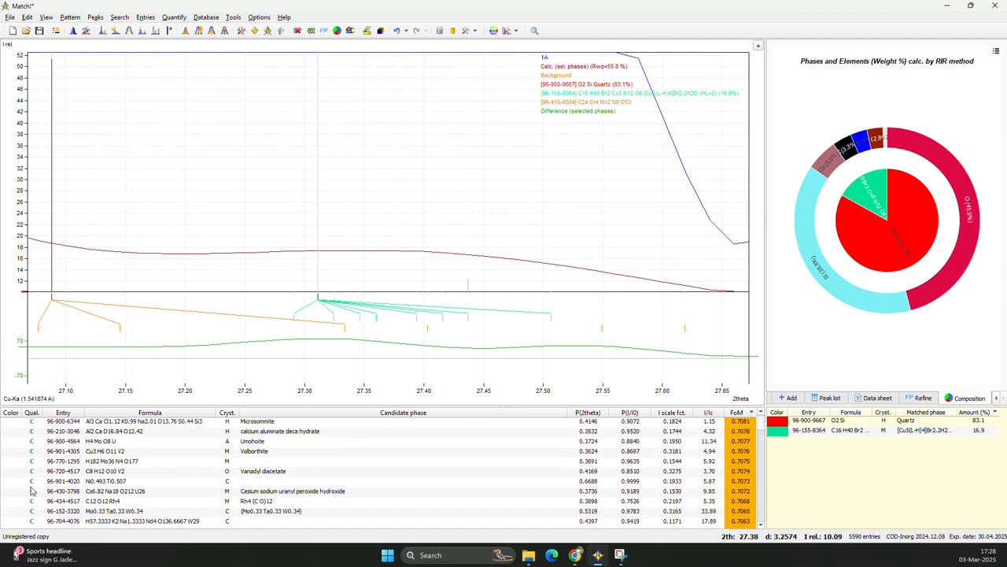
scroll(31, 491, "down", 1)
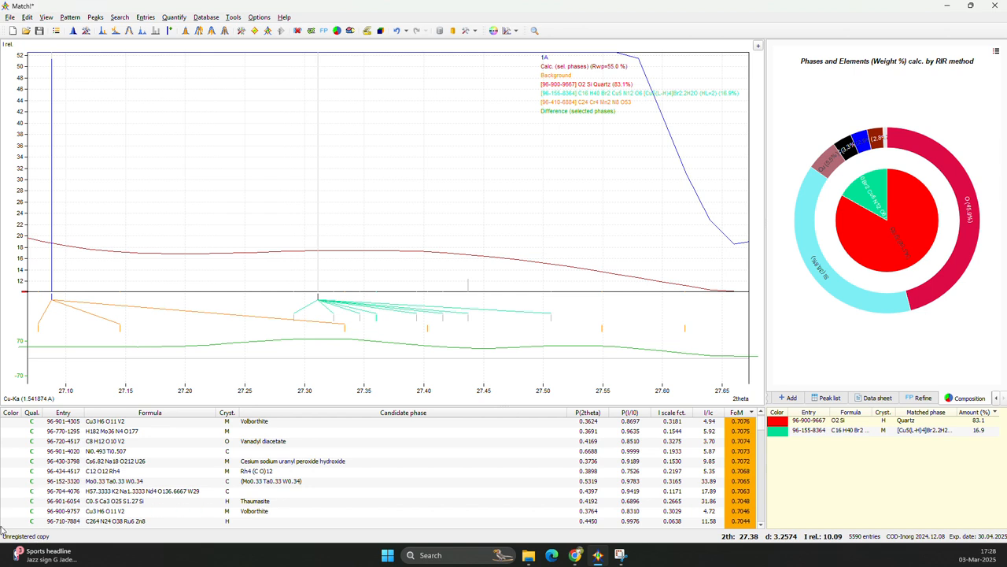
left_click(13, 512)
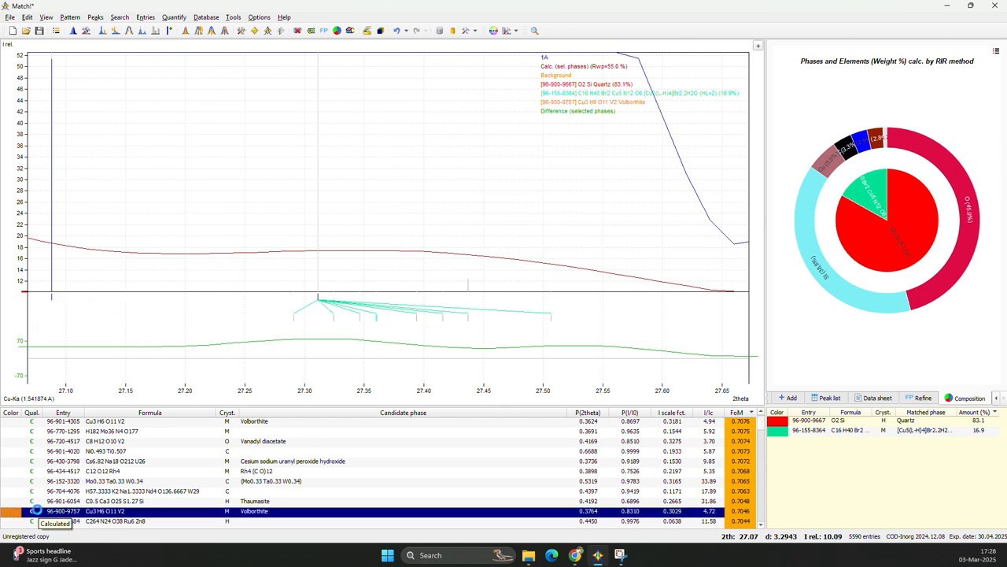
double_click(38, 513)
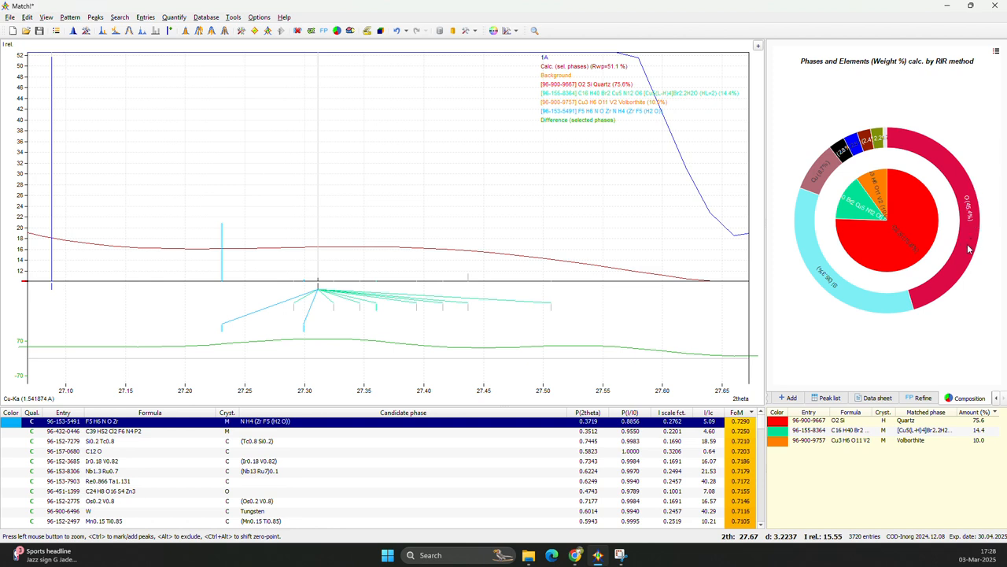
Examine the pattern in extreme close-up around 27.40 degrees 2theta.
left_click_drag(380, 249, 457, 298)
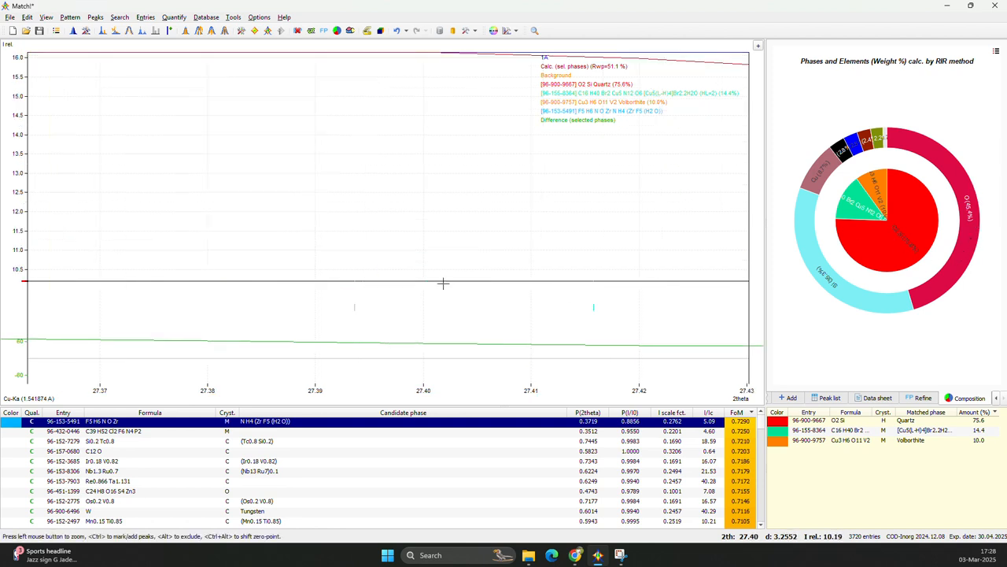
left_click_drag(318, 278, 441, 309)
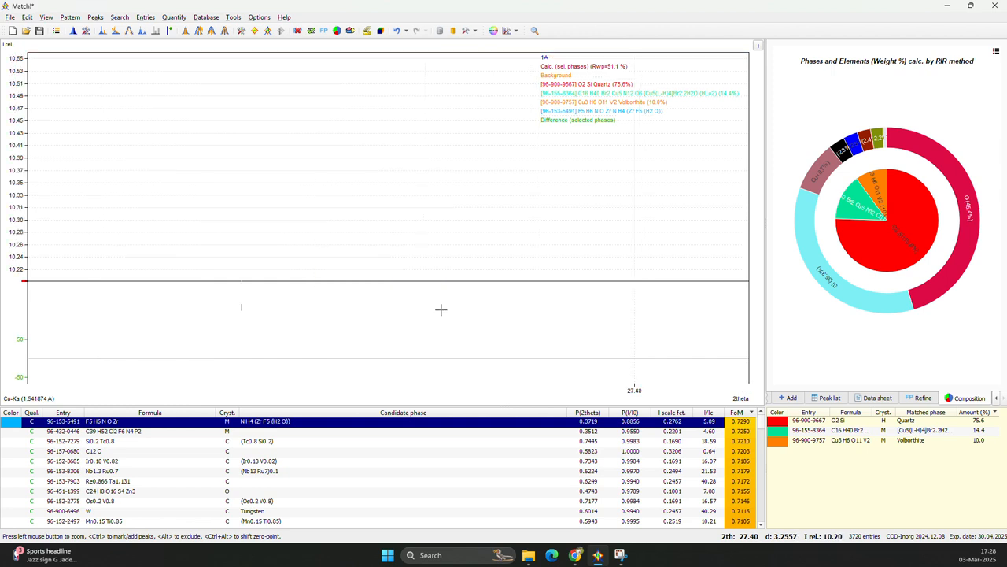
left_click_drag(188, 108, 429, 195)
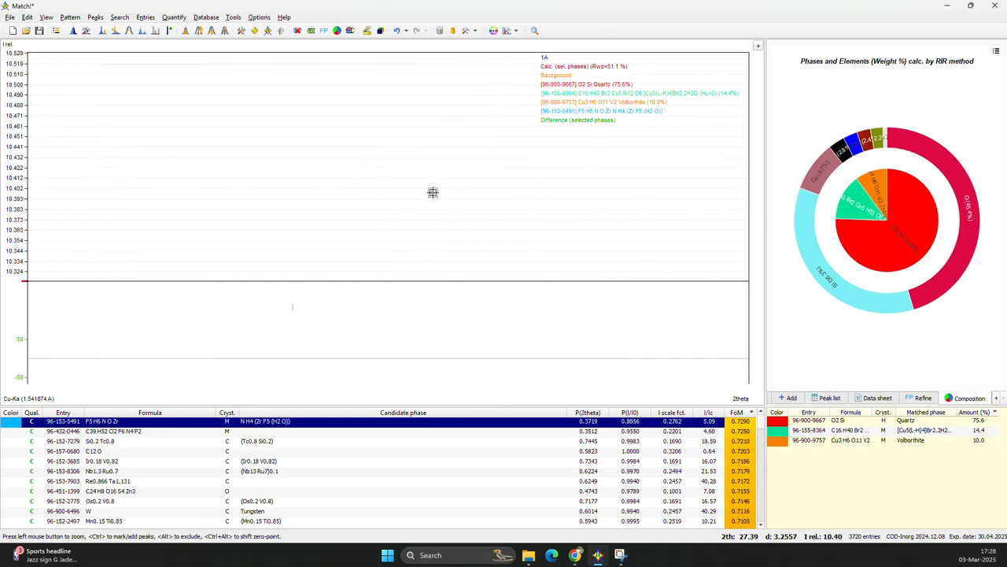
scroll(422, 187, "up", 2)
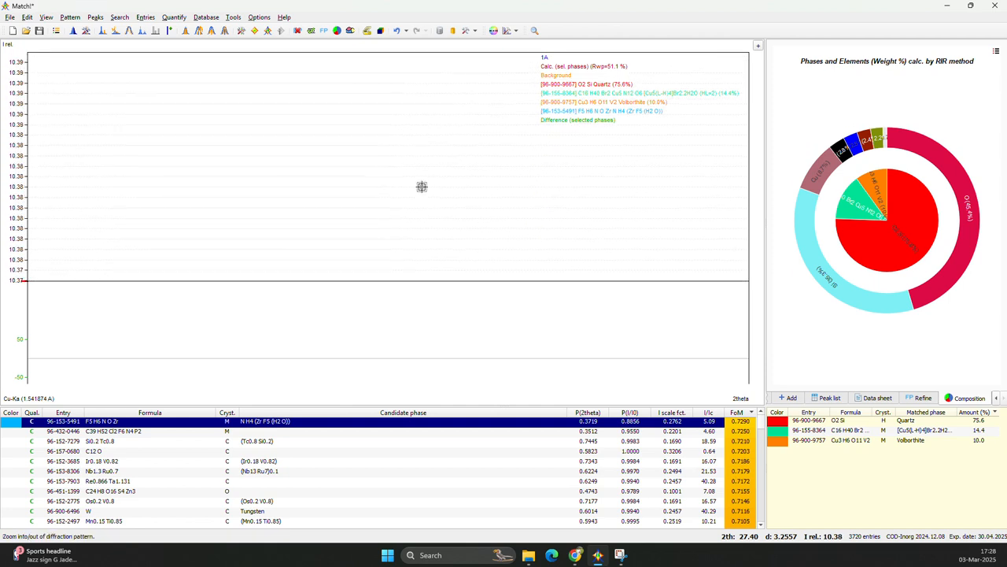
Widen the pattern view from the extreme close-up to the range of about 4 to 50 degrees 2theta.
scroll(422, 186, "down", 5)
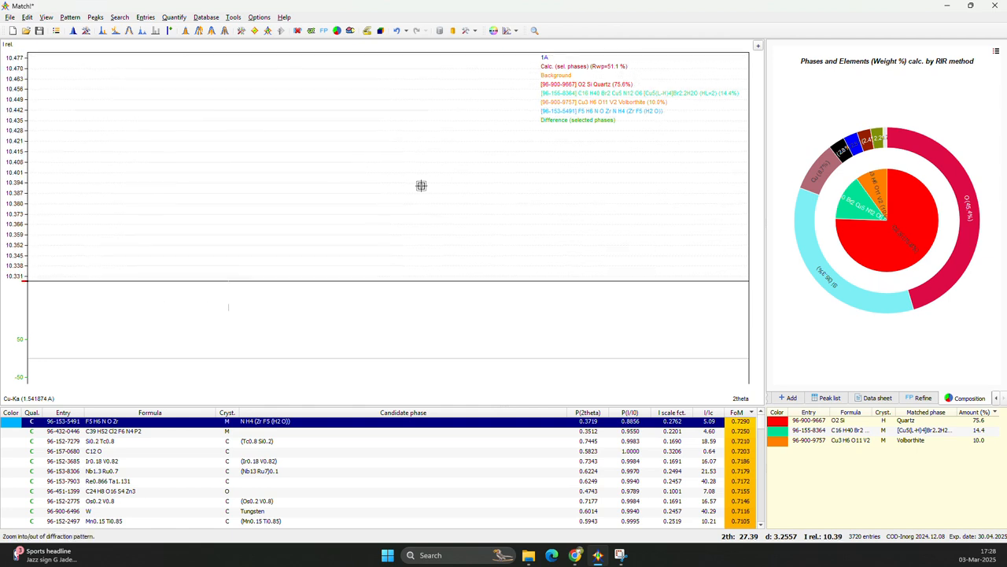
scroll(421, 186, "down", 5)
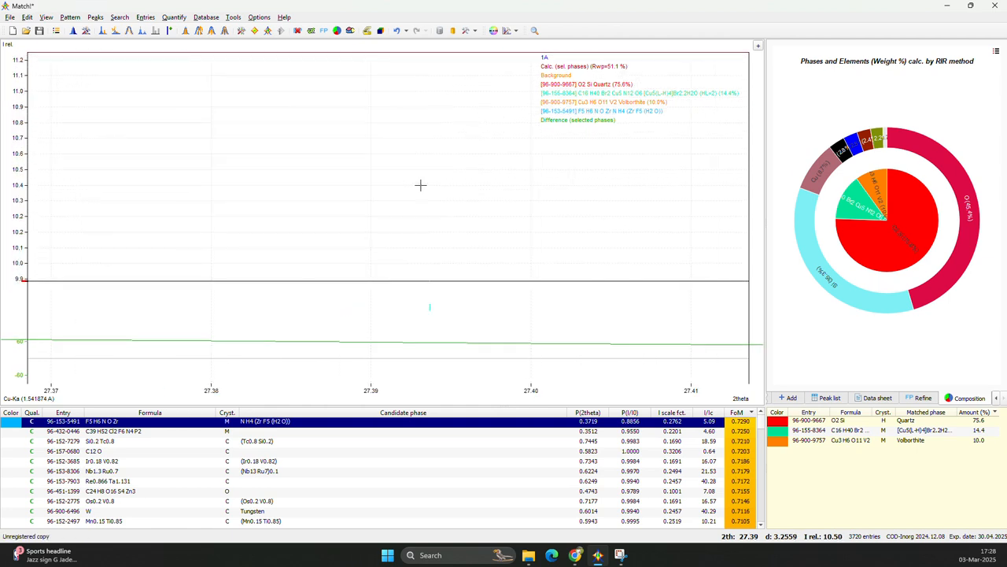
scroll(421, 185, "down", 8)
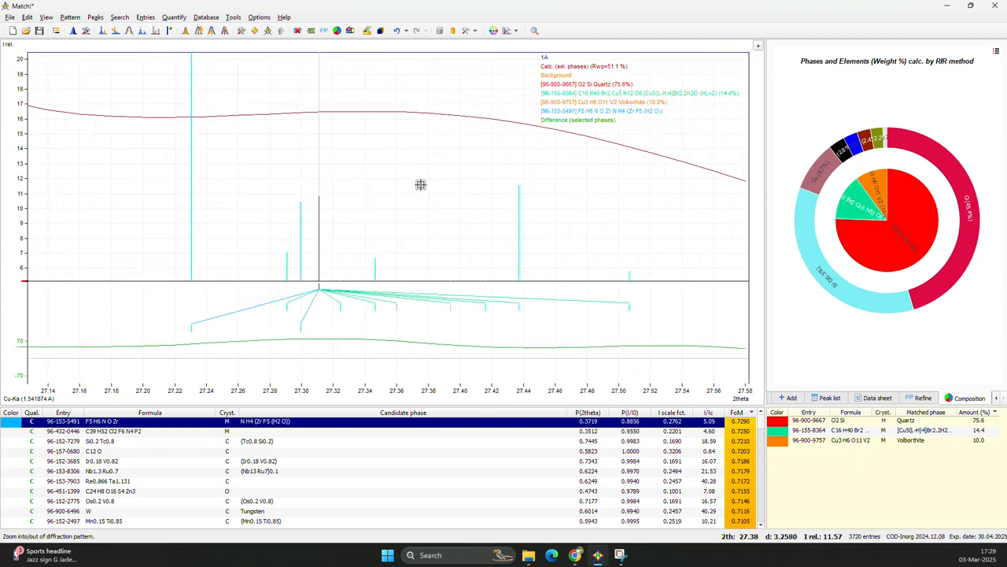
scroll(421, 184, "down", 8)
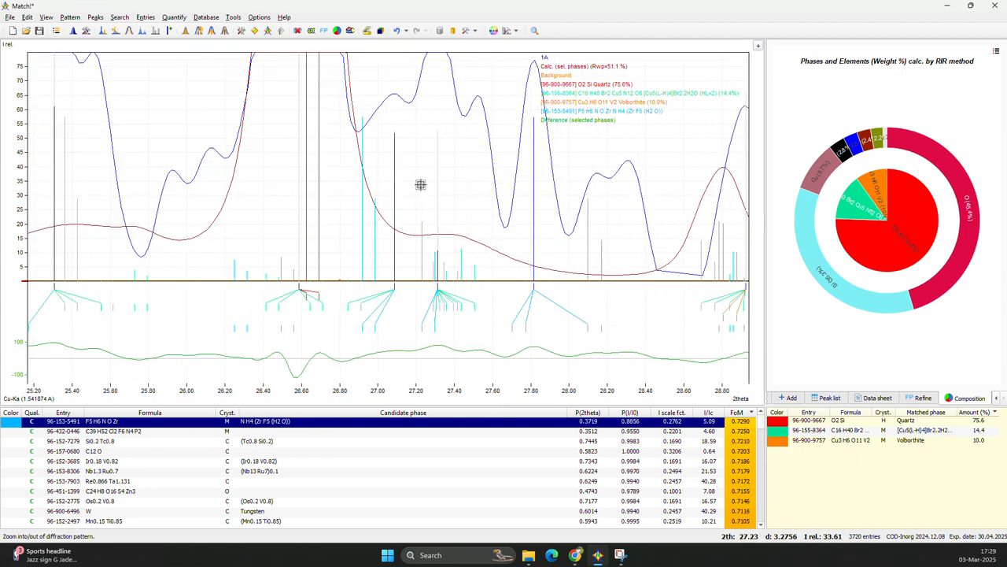
scroll(421, 185, "down", 8)
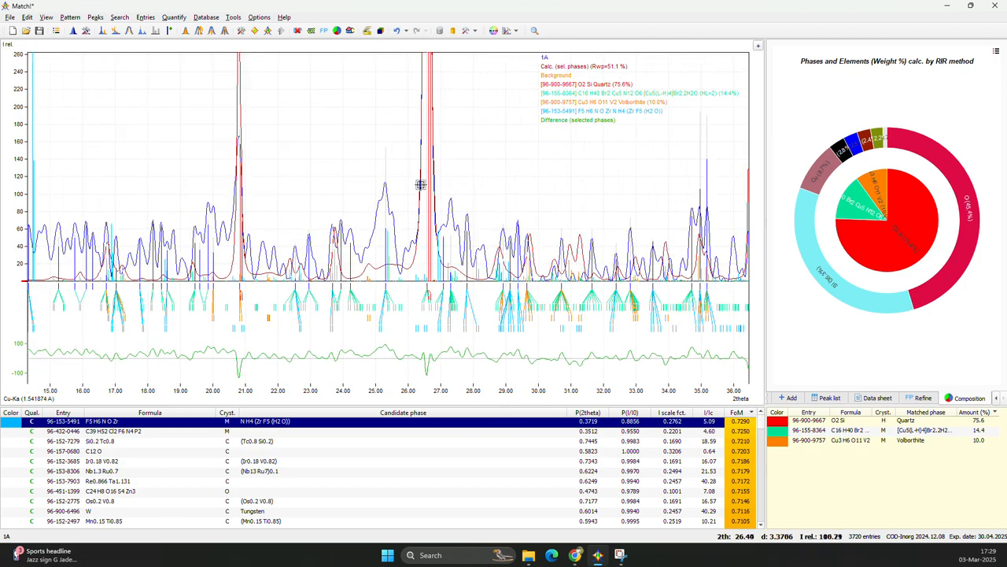
scroll(421, 185, "down", 2)
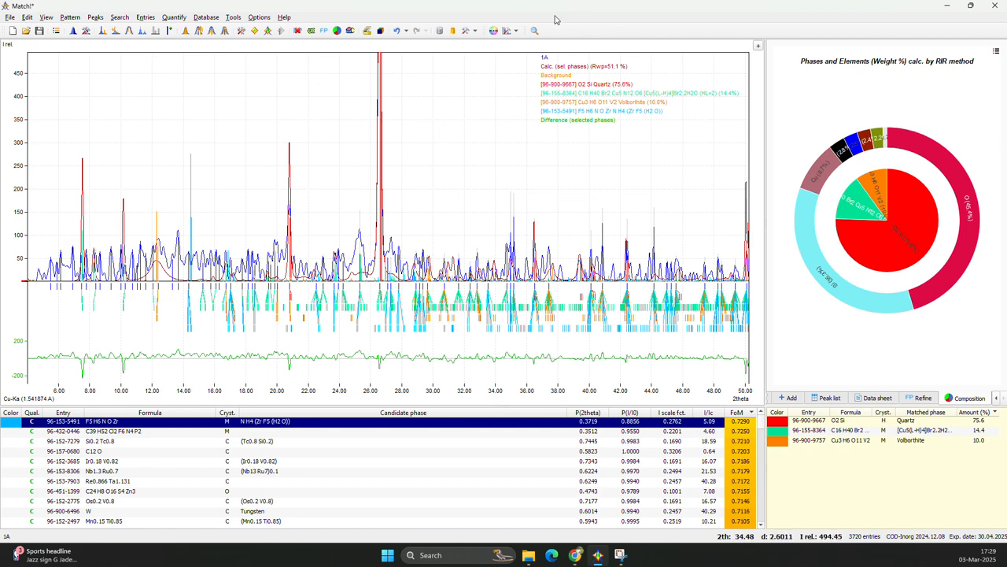
Generate the phase identification report and review it from the identified phases through the candidate list to the closing pattern graphic.
left_click(368, 32)
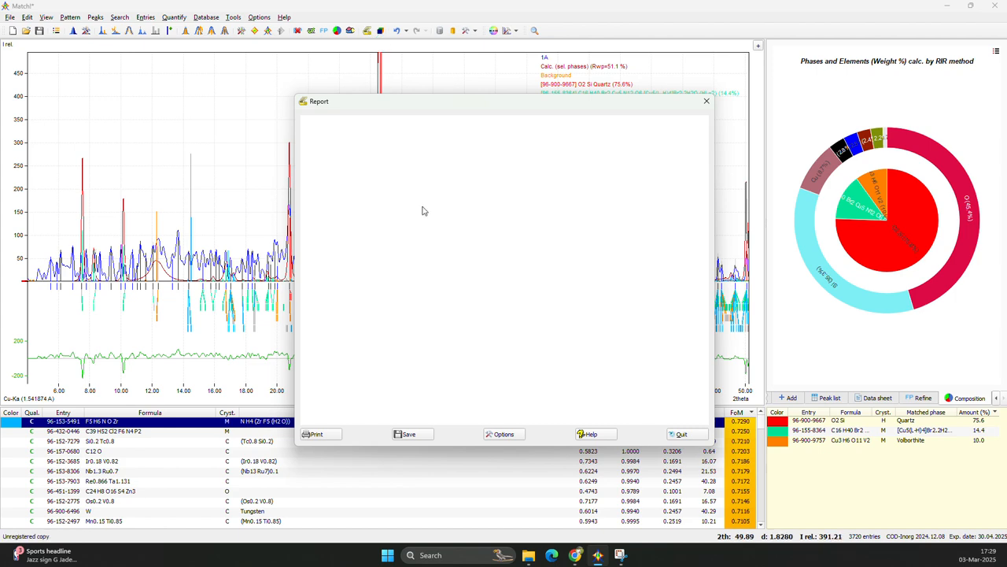
scroll(588, 249, "down", 15)
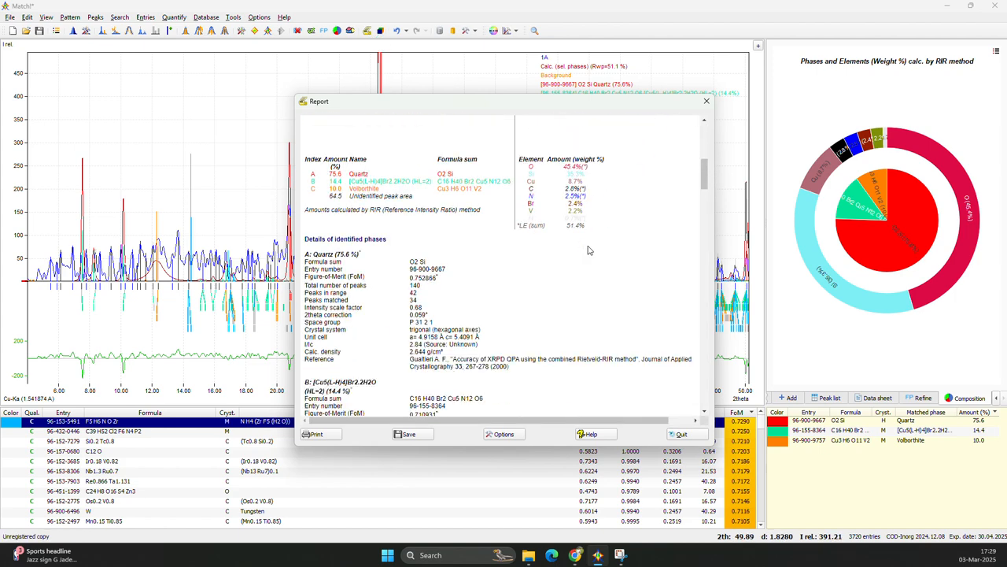
scroll(472, 254, "down", 12)
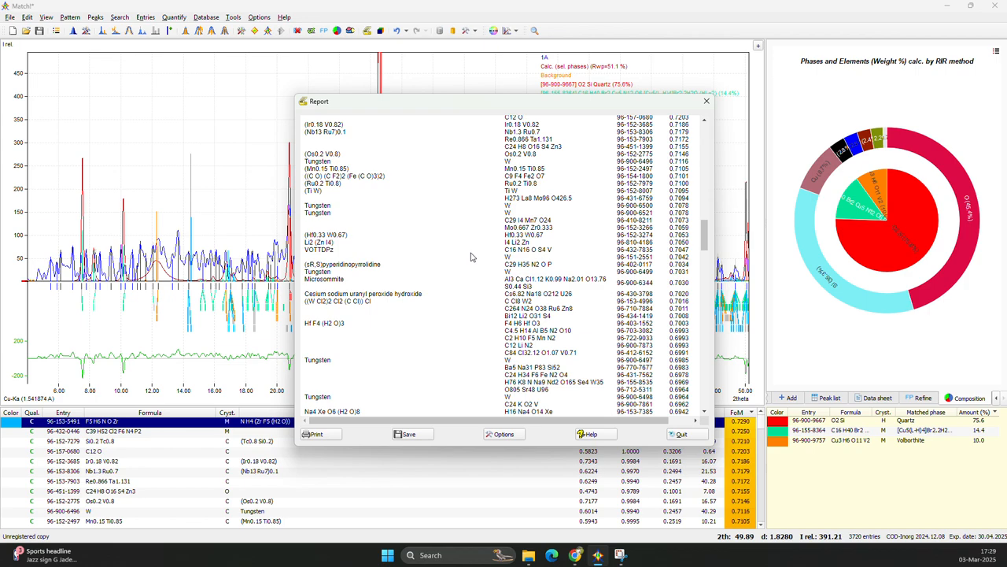
scroll(591, 260, "up", 10)
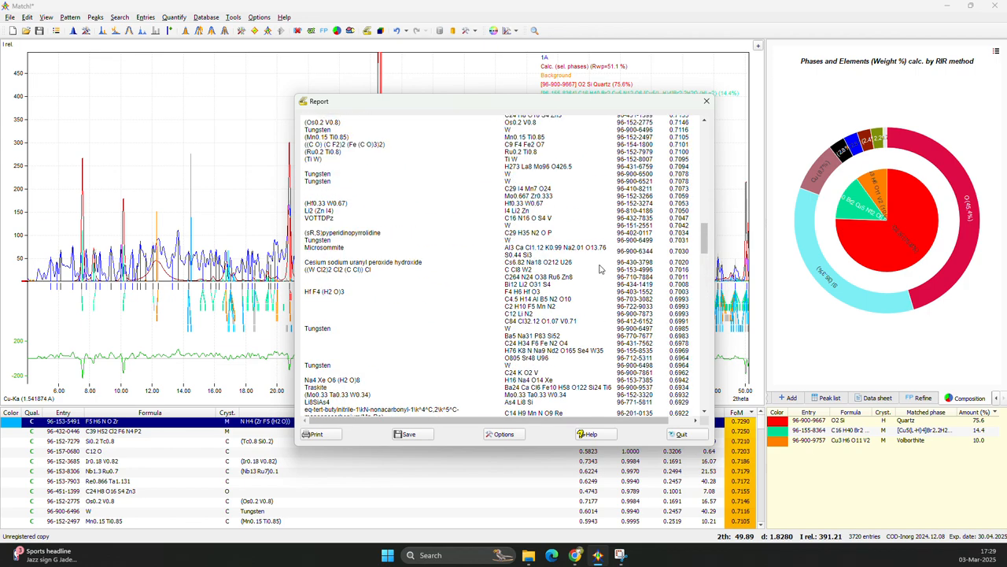
scroll(600, 270, "down", 3)
scroll(599, 269, "down", 20)
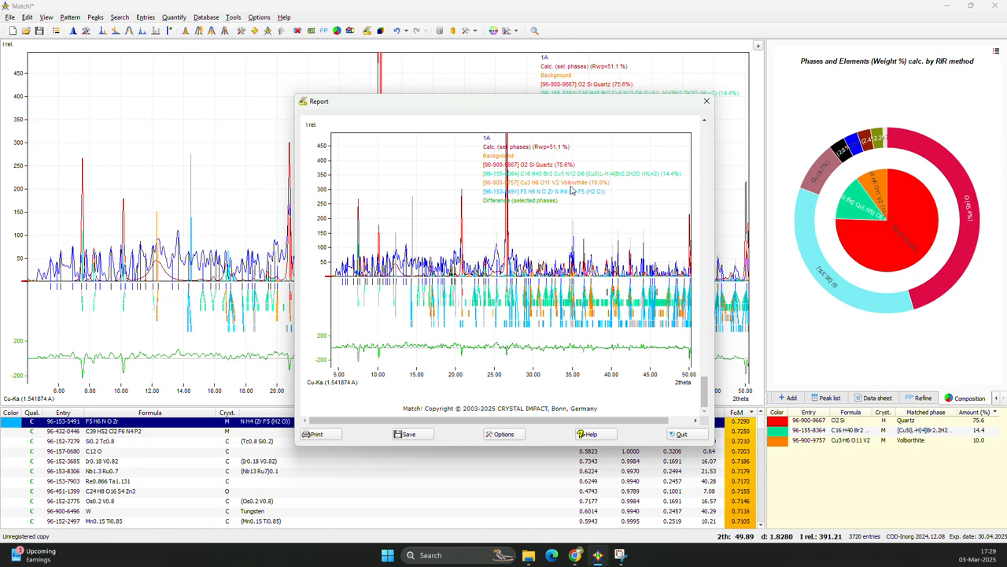
Save the report as the PDF 1A_Report in the Downloads folder and close the report.
left_click(406, 435)
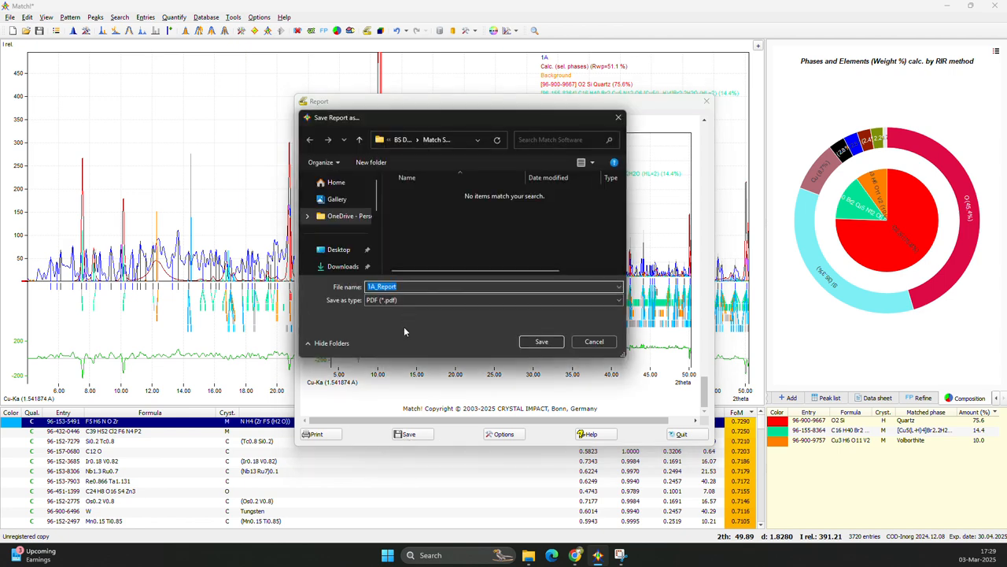
left_click(342, 266)
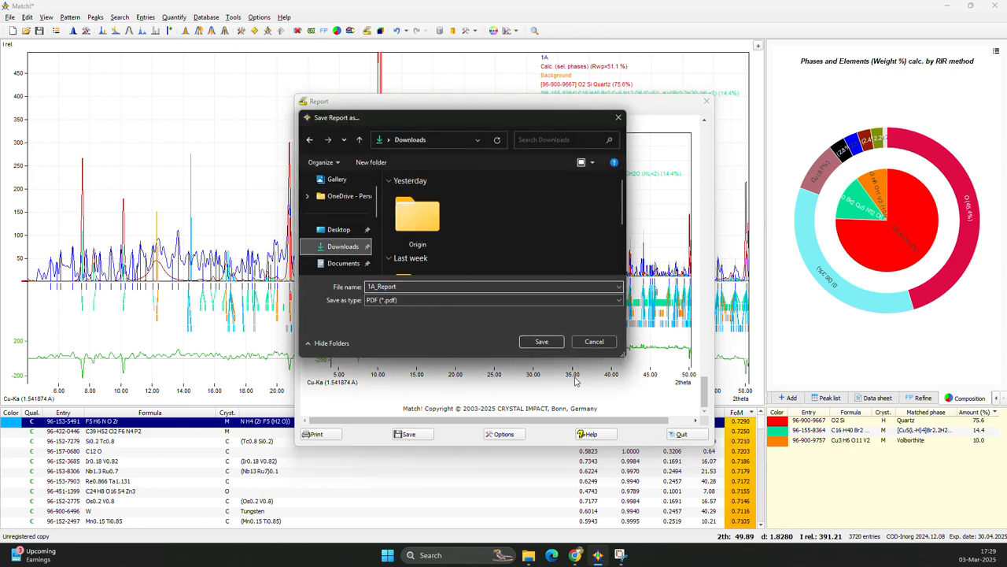
left_click(536, 342)
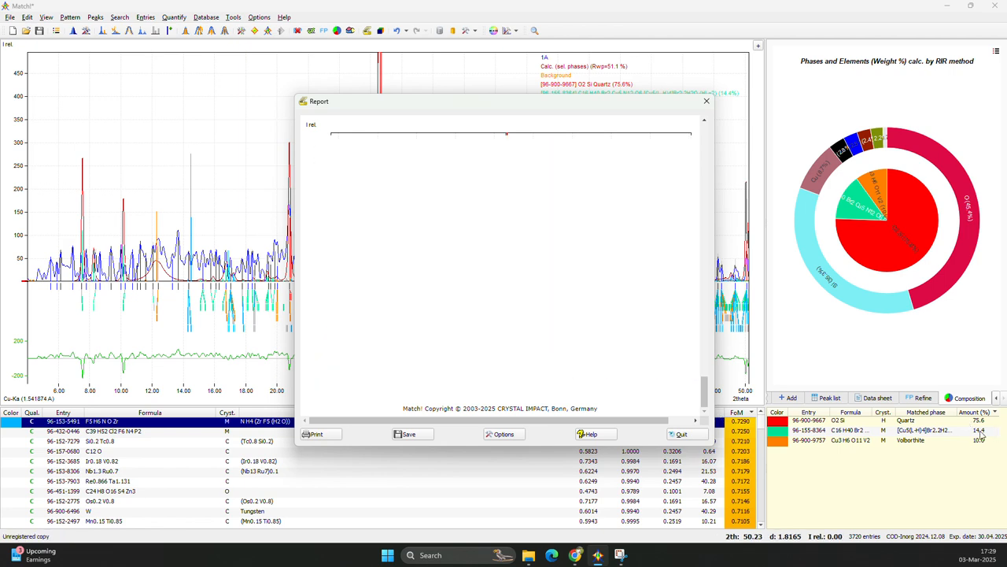
left_click(706, 101)
Open the saved 1A_Report PDF from the Downloads folder and review its peak list, residuals and pattern graphic.
left_click(529, 555)
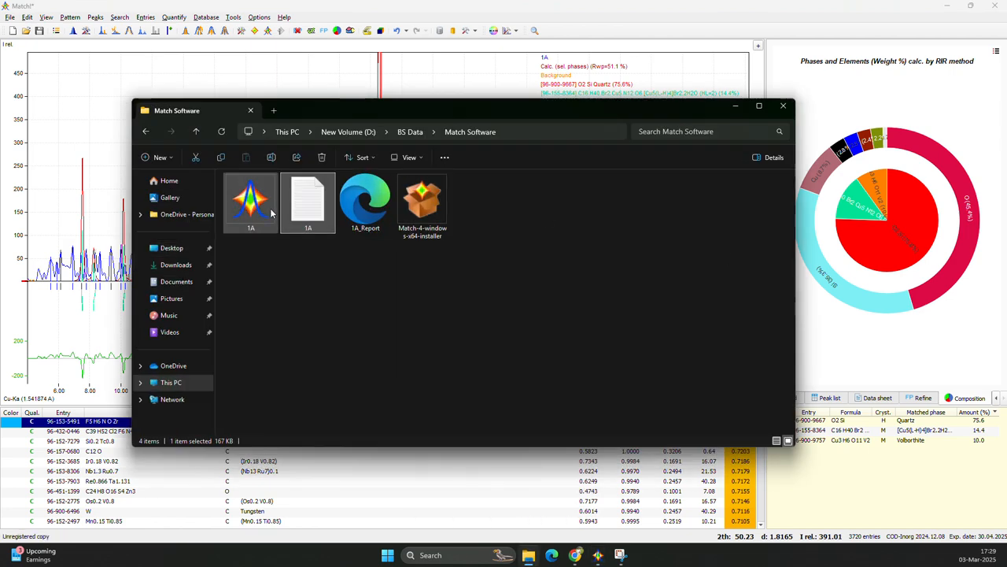
left_click(176, 266)
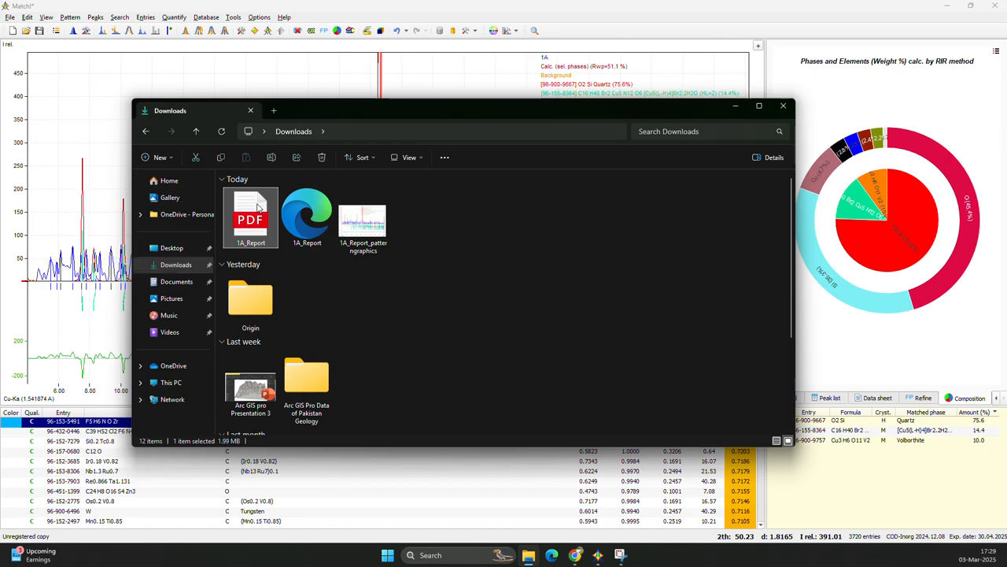
double_click(257, 206)
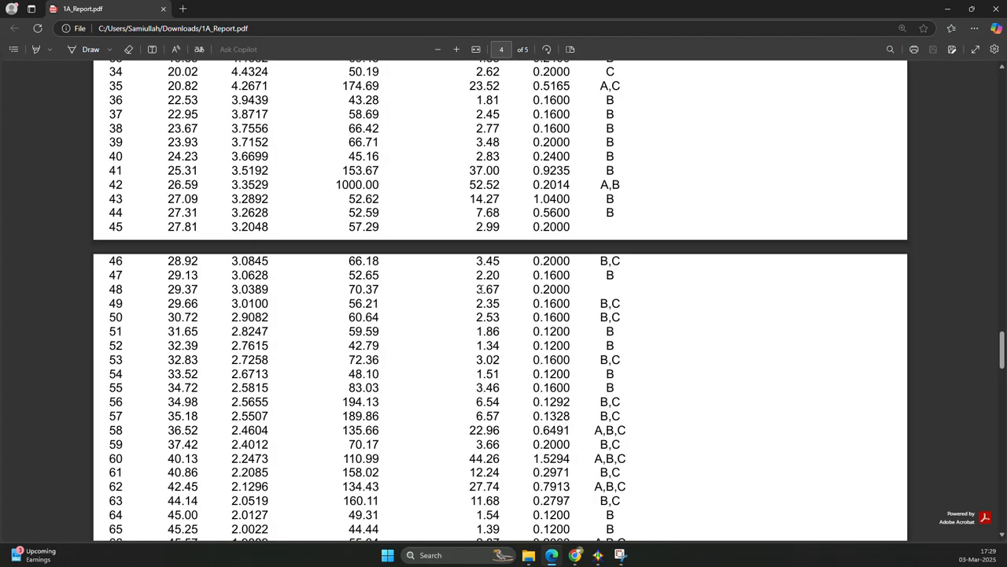
scroll(476, 287, "down", 20)
scroll(477, 297, "up", 7)
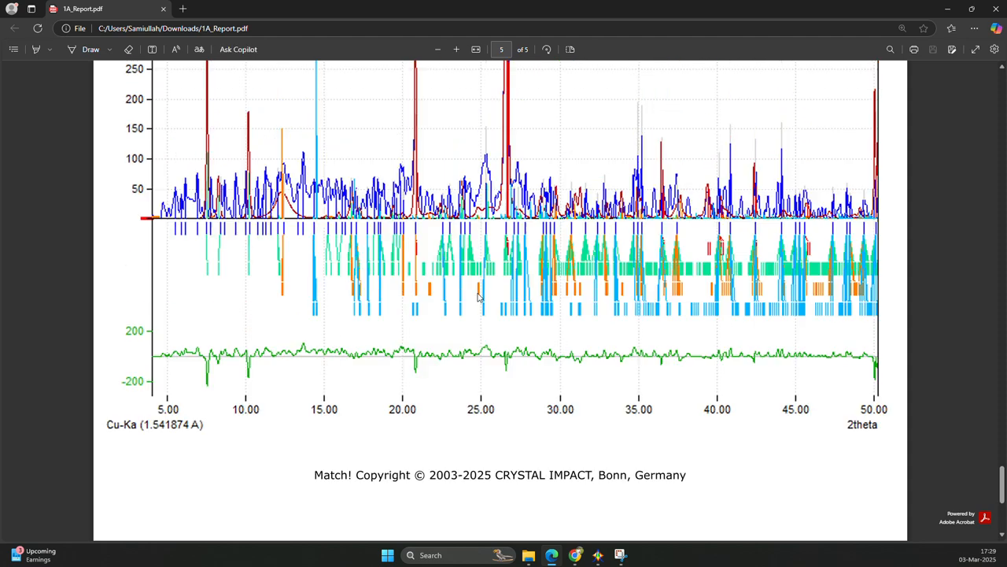
left_click_drag(1002, 461, 923, 32)
Open the exported image 1A_Report_patterngraphics from the Downloads folder and view it in a maximized window.
left_click(528, 549)
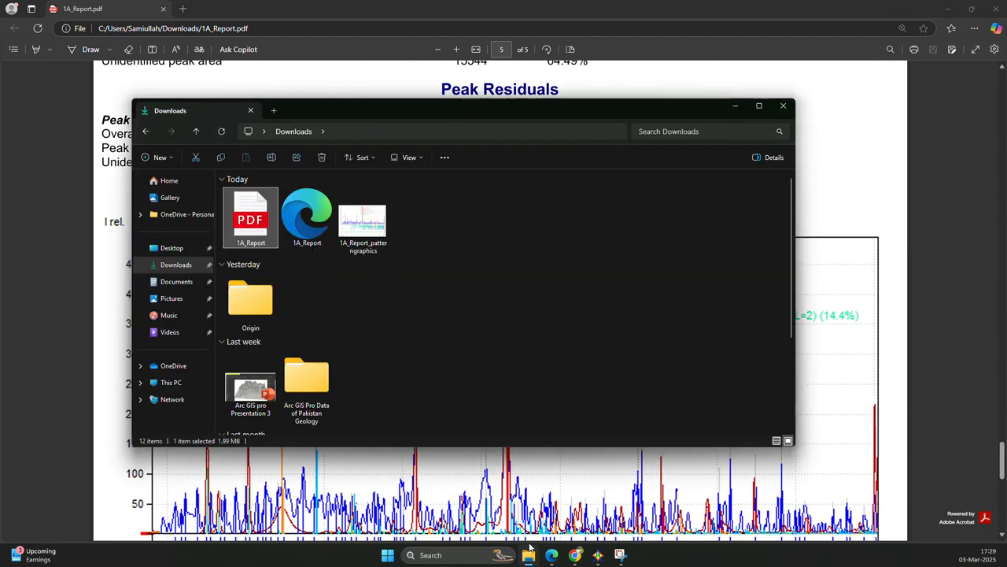
left_click(370, 229)
double_click(371, 231)
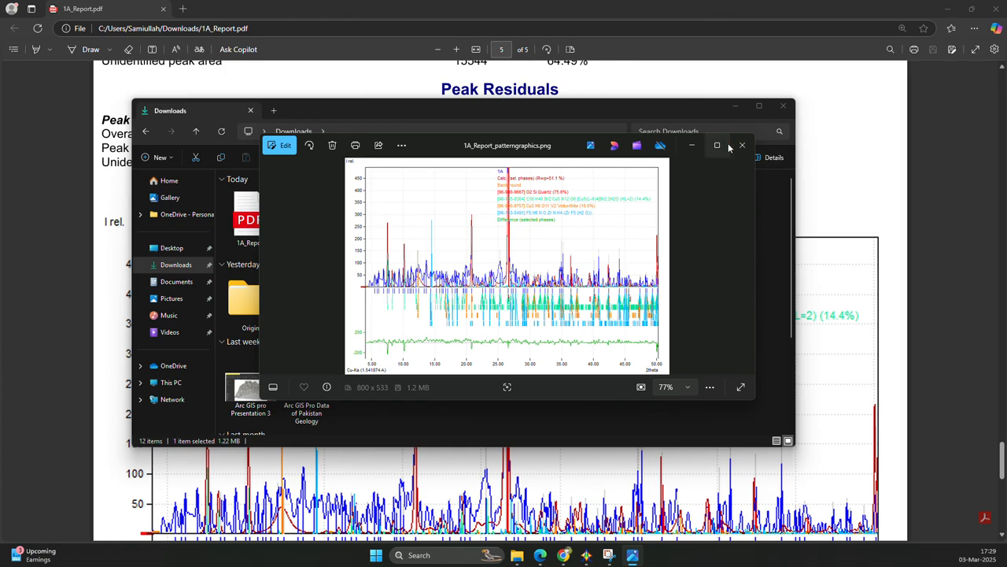
left_click(721, 147)
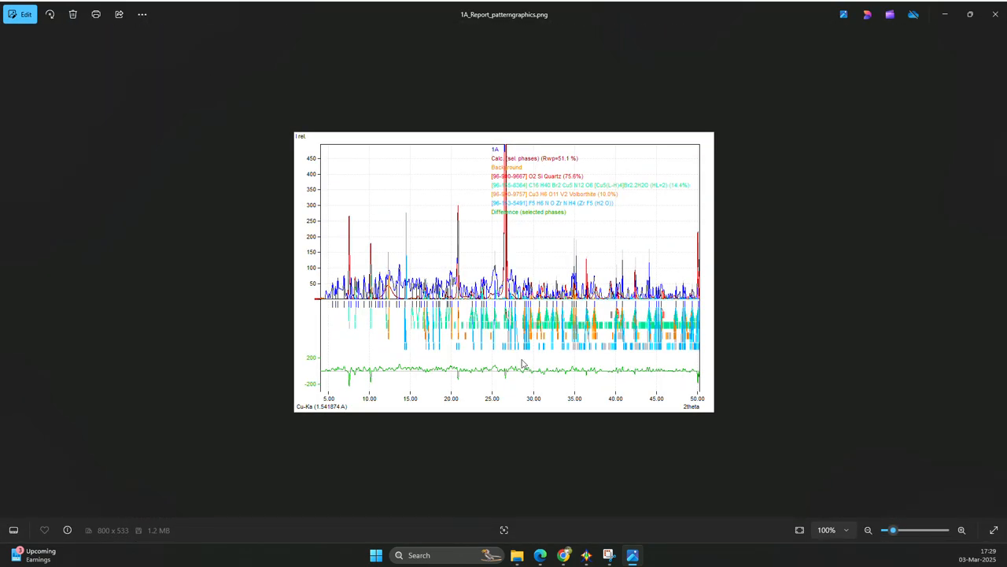
Switch back to Match! and examine the diffraction pattern with its matched phases over the full 2theta range.
left_click(586, 554)
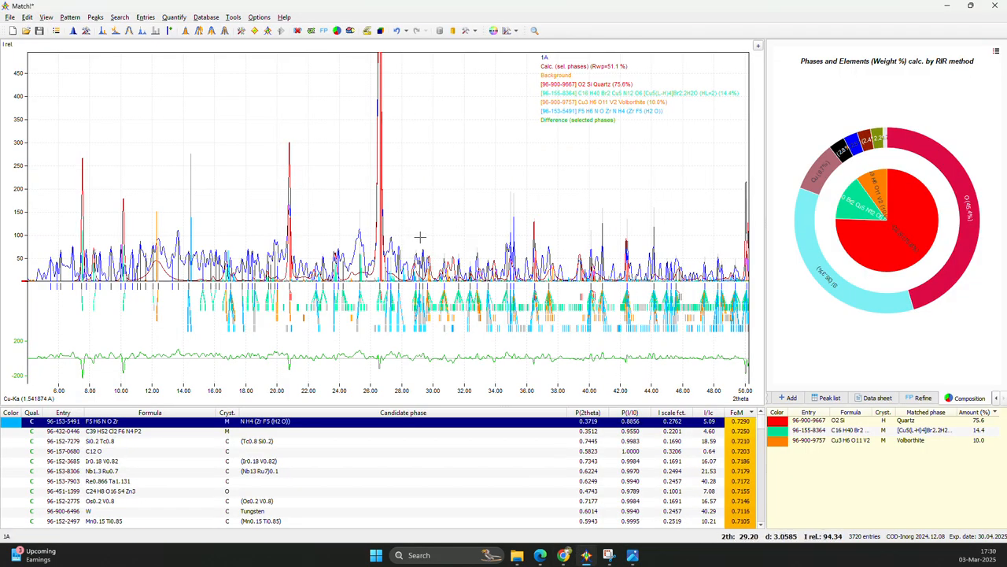
scroll(301, 248, "down", 3)
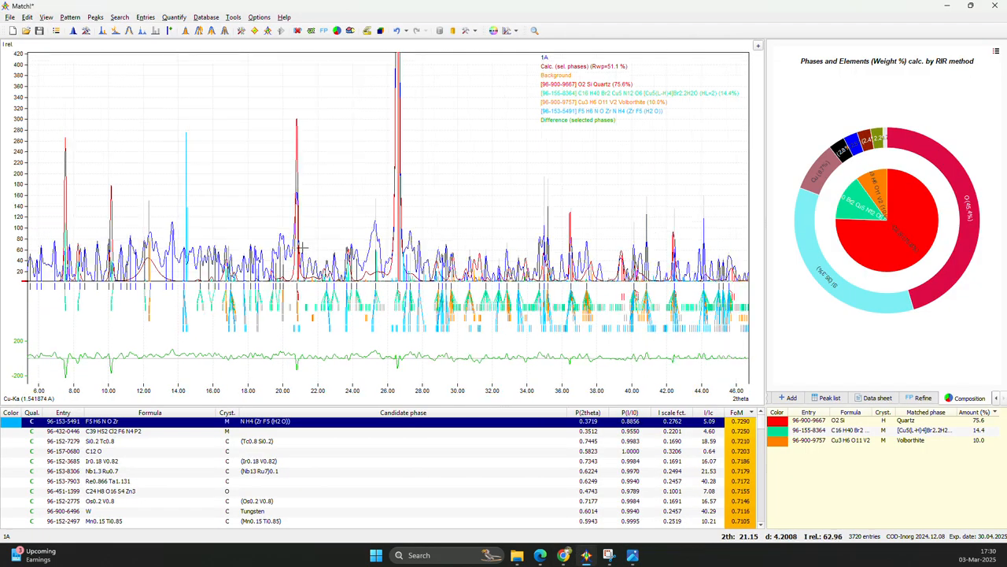
scroll(301, 248, "down", 2)
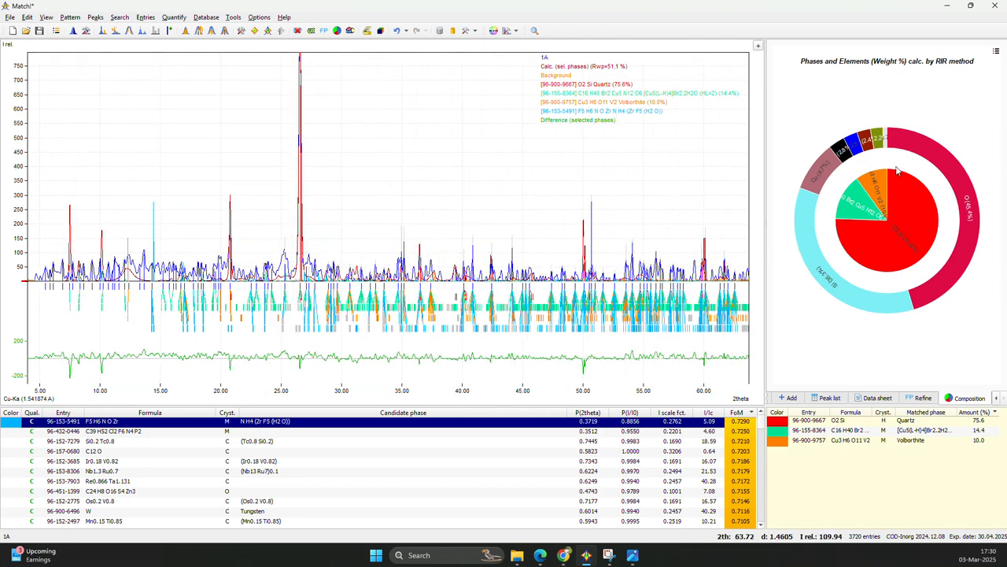
scroll(348, 269, "down", 3)
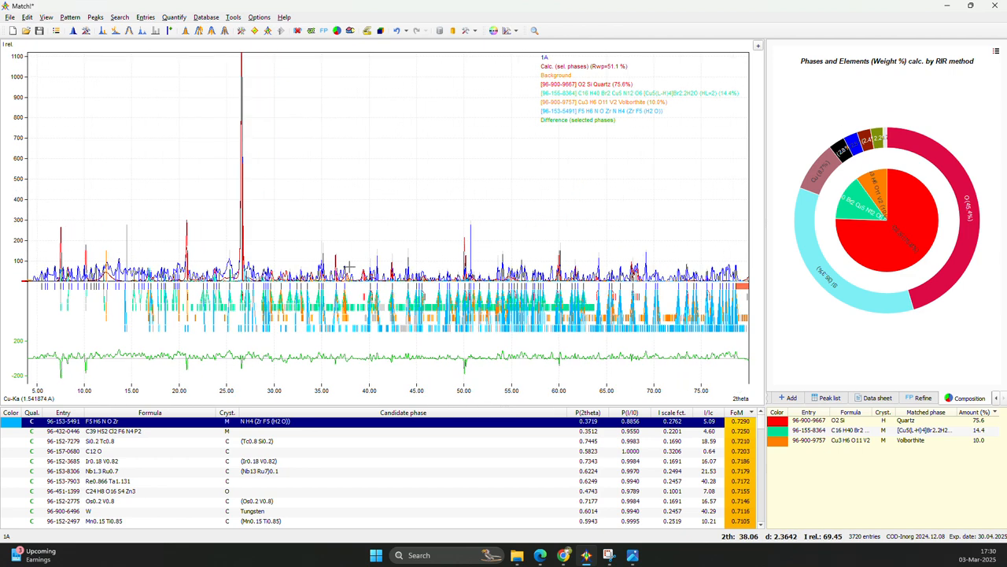